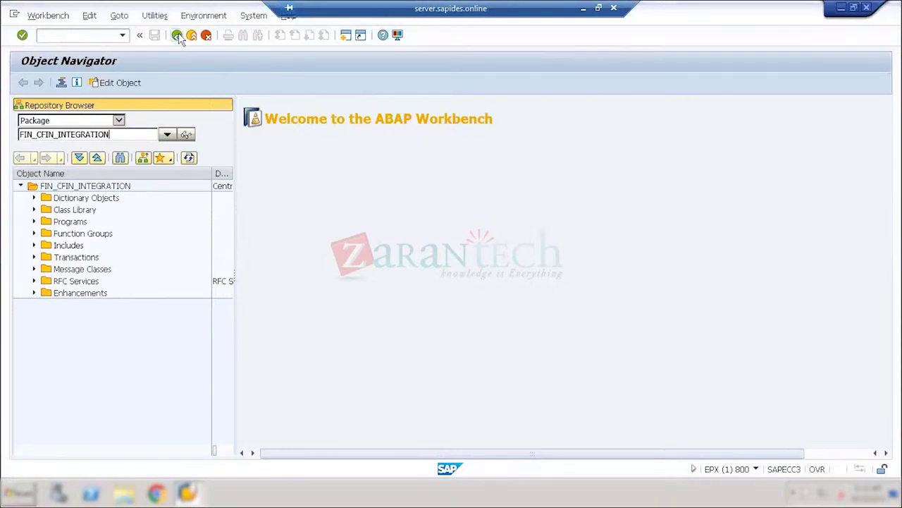
Step: Leave the FIN_CFIN_NOTE_2137557 program in the other SAP session and open table view maintenance with transaction SM30
click(187, 493)
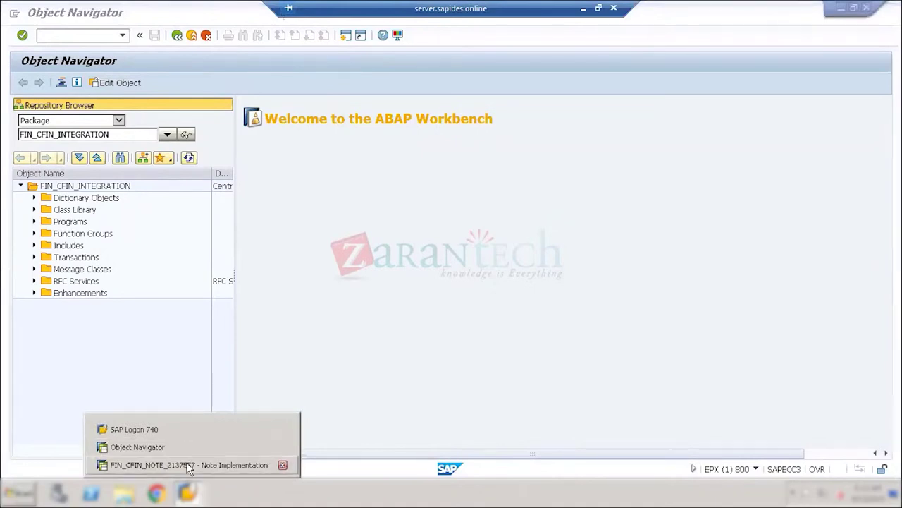
click(186, 463)
click(191, 35)
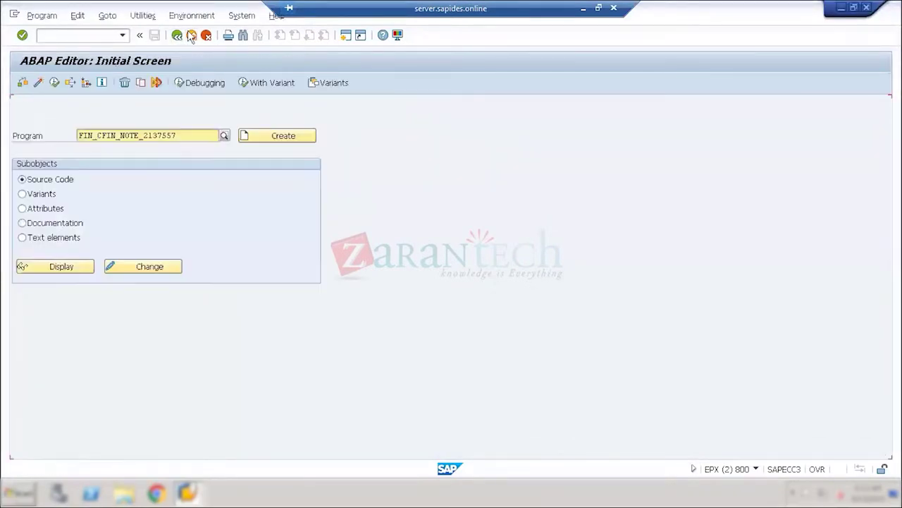
click(191, 36)
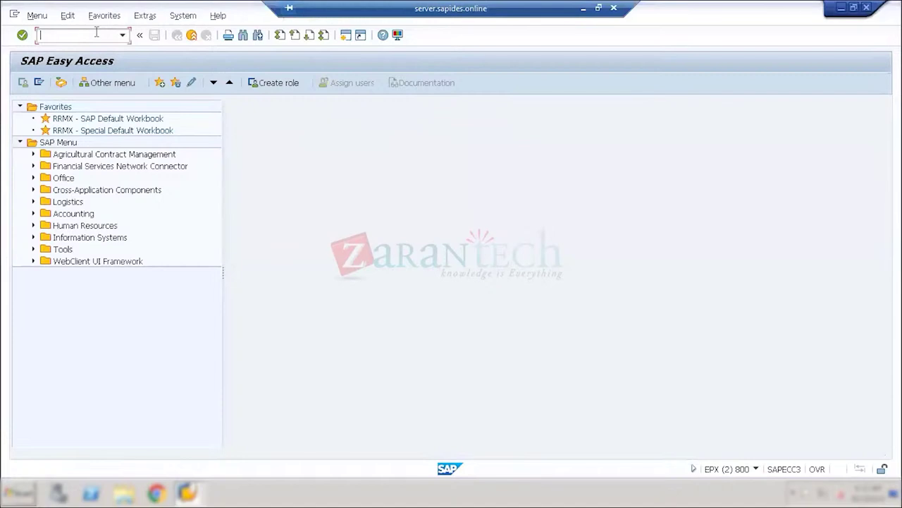
text(sm30)
key(Return)
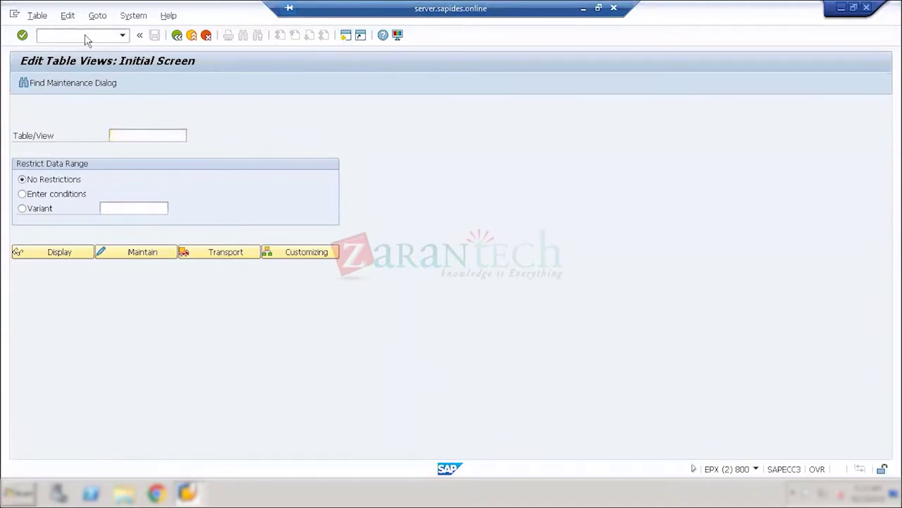
Step: Start transaction SE11 and display the database table CFIN_SOURCE_SET in the ABAP Dictionary
key(F3)
text(se11)
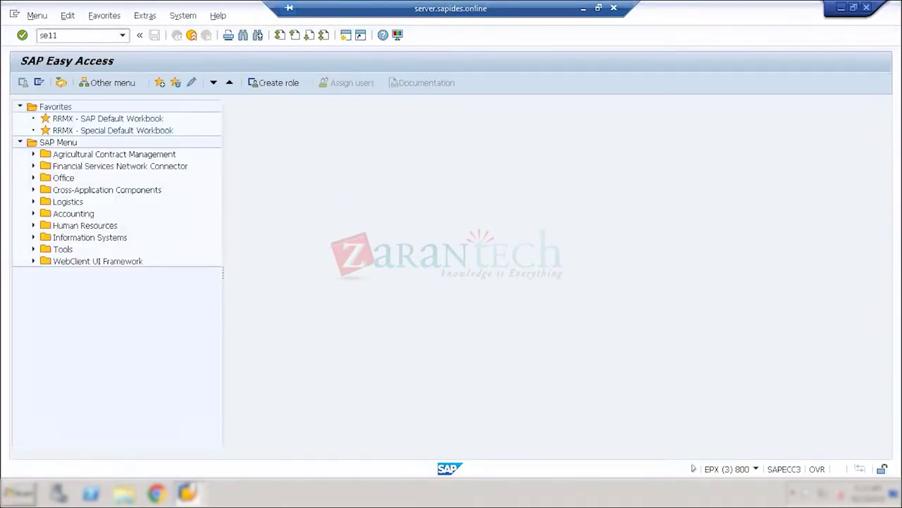
key(Return)
click(155, 134)
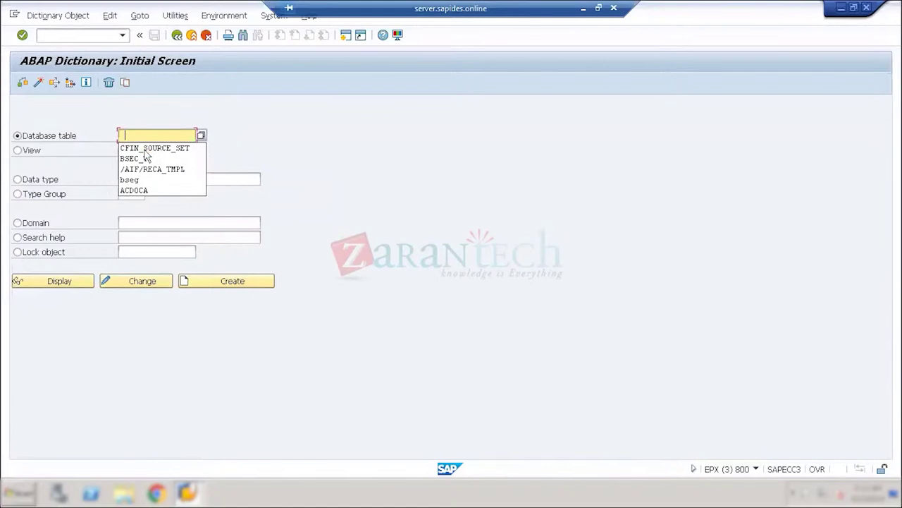
click(149, 148)
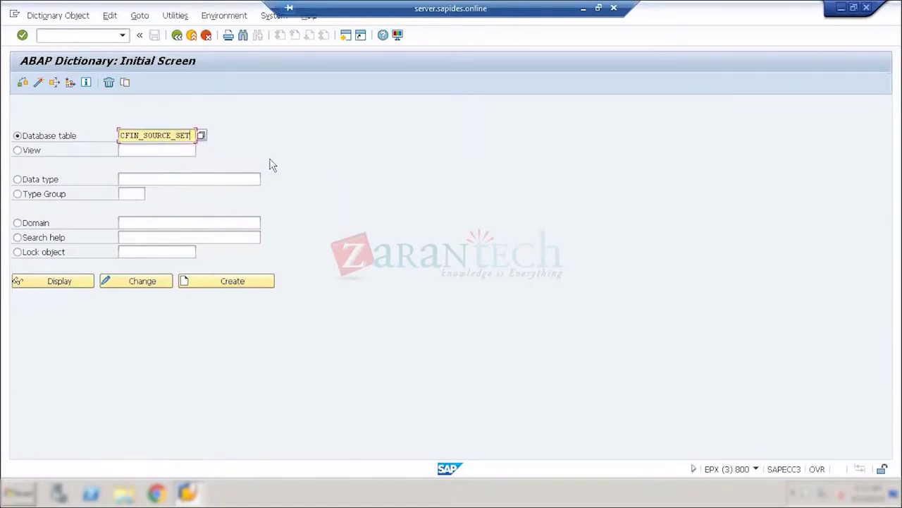
click(44, 282)
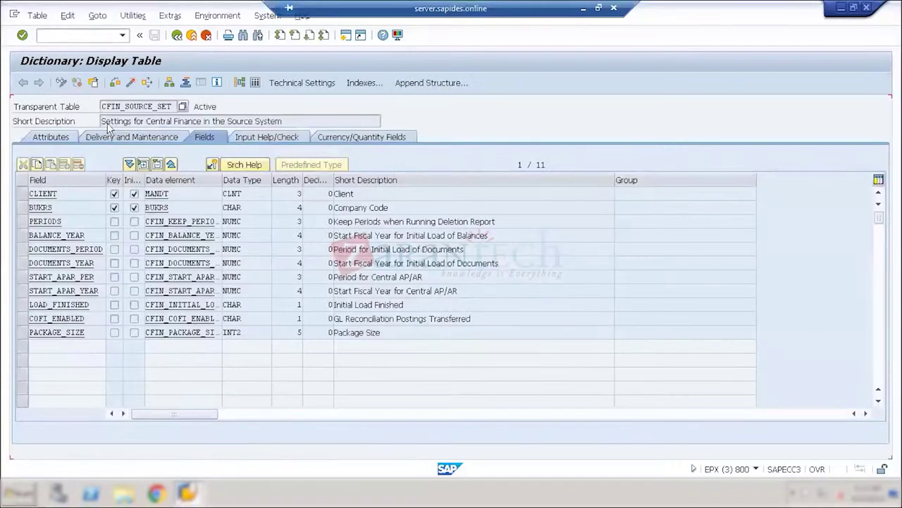
Step: Examine the table's short description and its company code, balance start year, document period and document start year fields
click(167, 107)
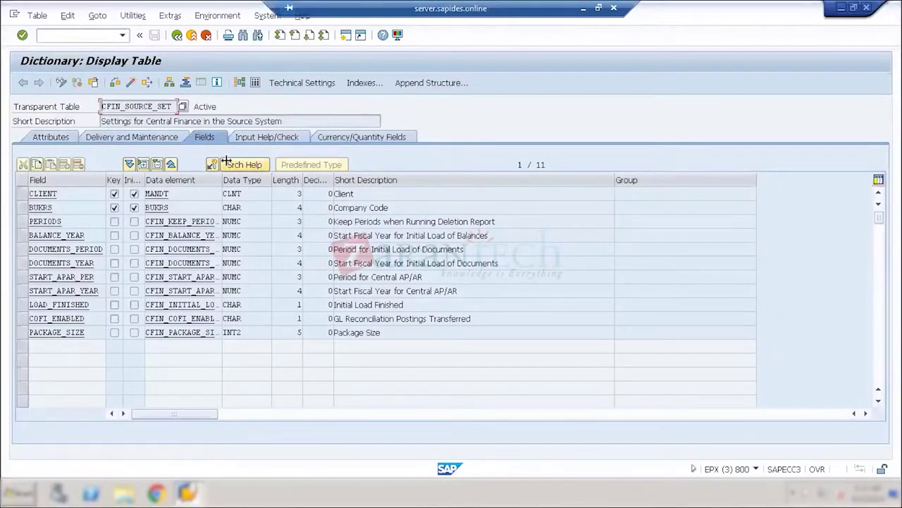
drag(282, 121, 92, 127)
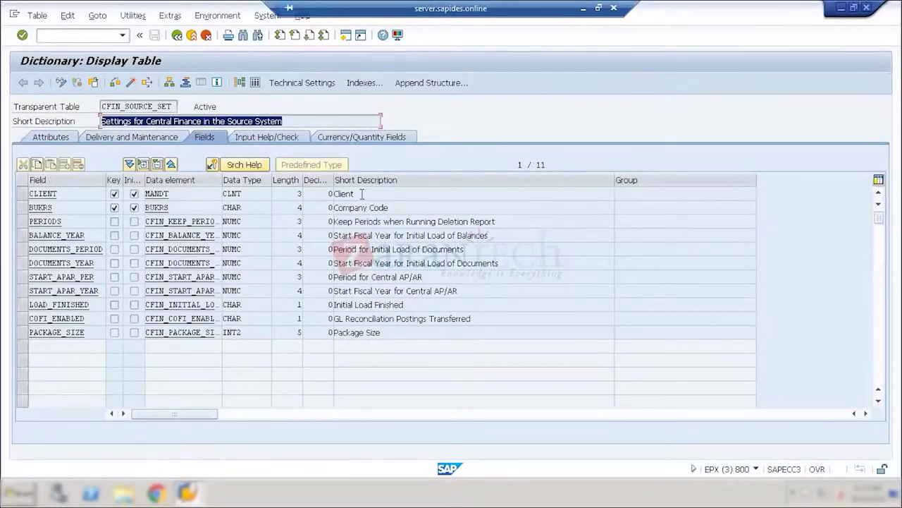
drag(392, 208, 333, 208)
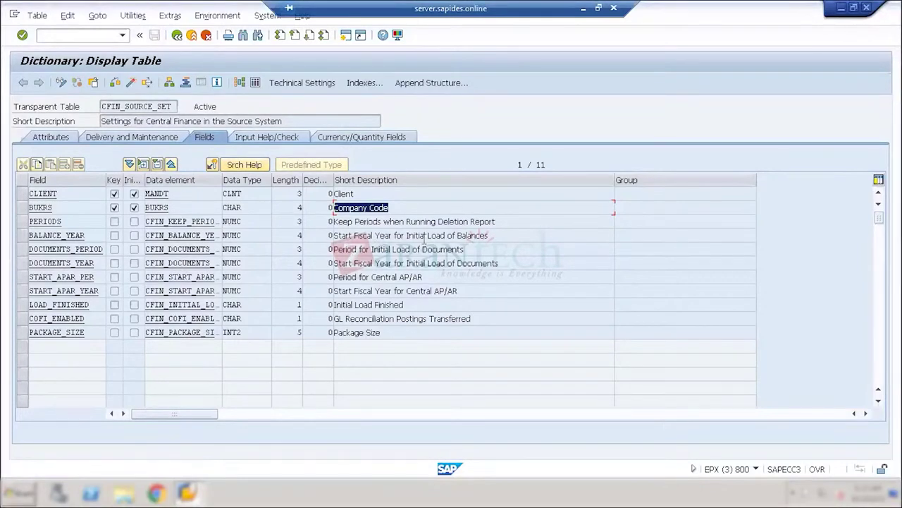
drag(489, 236, 309, 241)
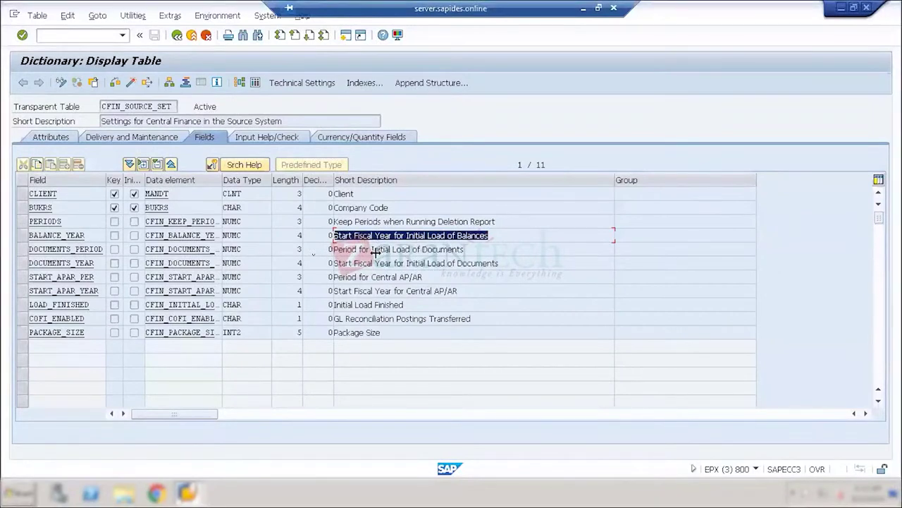
drag(472, 246, 303, 251)
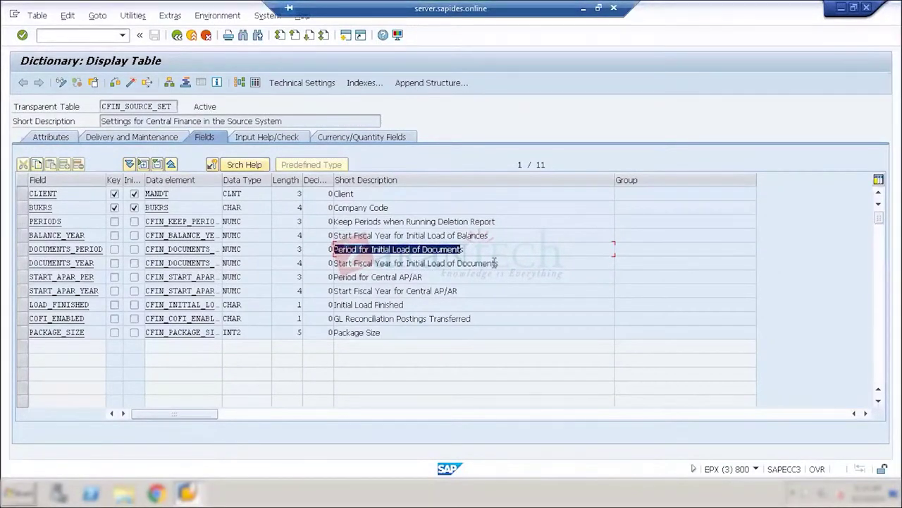
drag(496, 263, 338, 263)
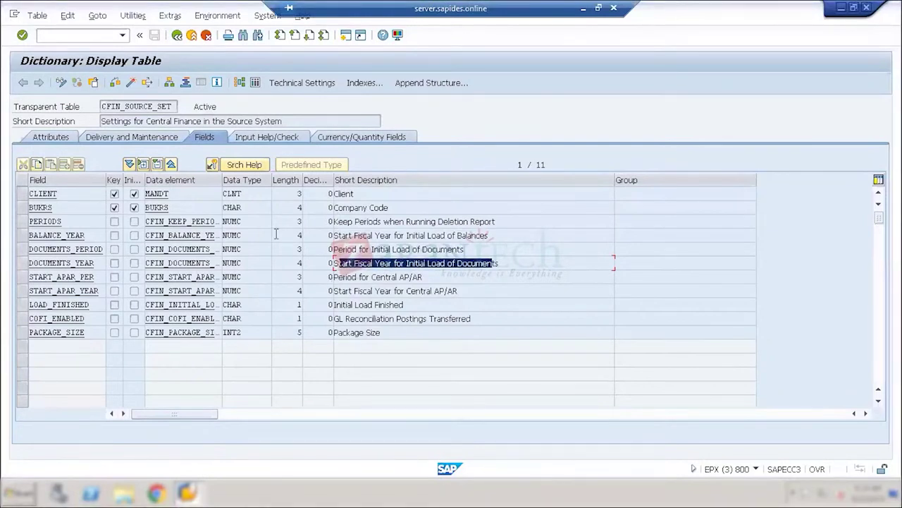
Step: Try to maintain the table CFIN_SOURCE_SET in SM30 and read the detailed system message
drag(102, 107, 178, 107)
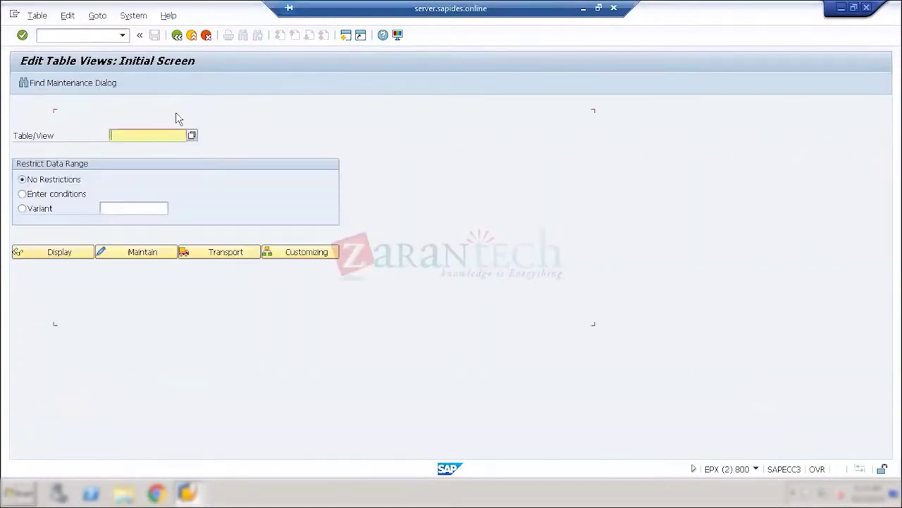
text(CFIN_SOURCE_SET)
click(142, 259)
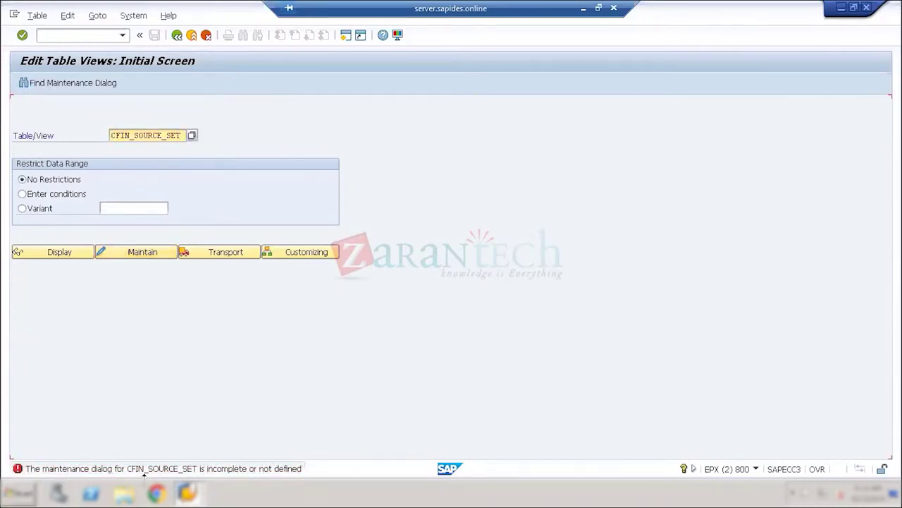
double_click(264, 470)
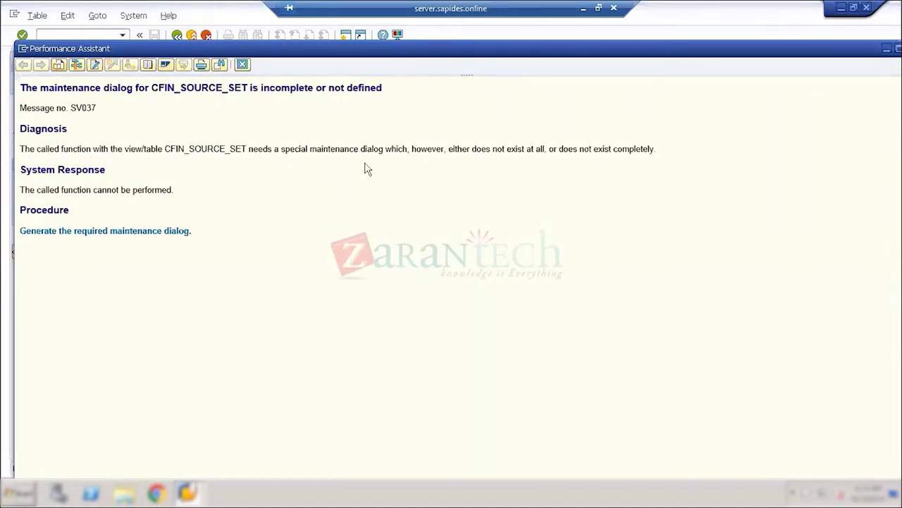
click(242, 64)
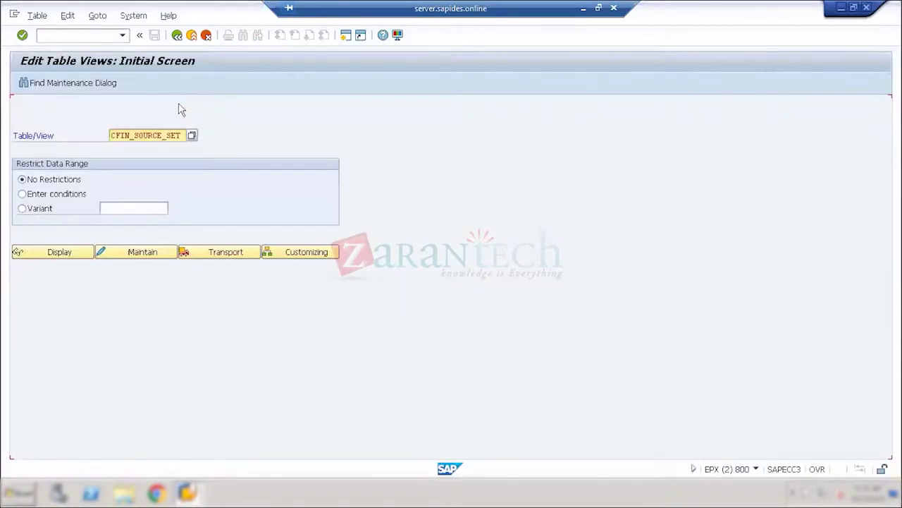
Step: Replace the table name with the view VCFIN_SOURCE_SET, open it for maintenance, and return to the initial screen
click(111, 135)
text(V)
key(Delete)
key(Delete)
key(Delete)
key(Delete)
key(Delete)
key(Delete)
key(Delete)
key(Delete)
key(Delete)
key(Delete)
key(Delete)
key(Delete)
key(Delete)
key(Delete)
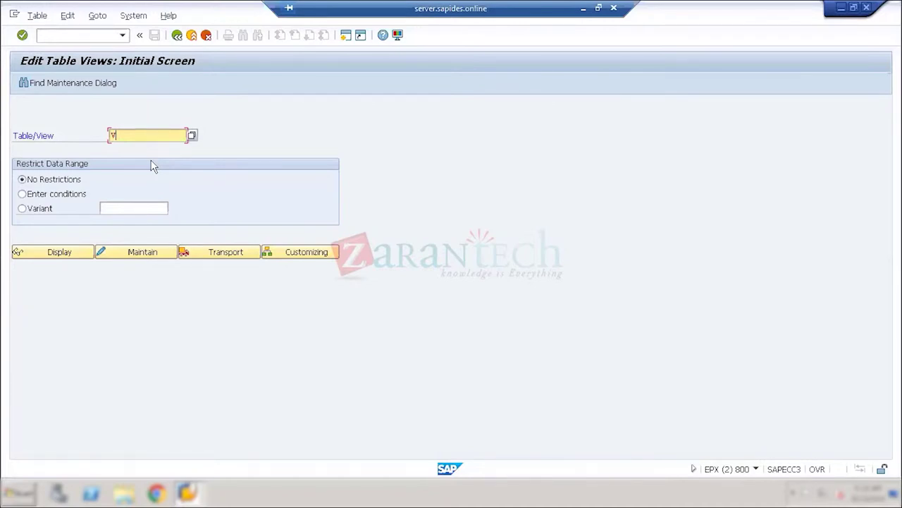
text(CFIN)
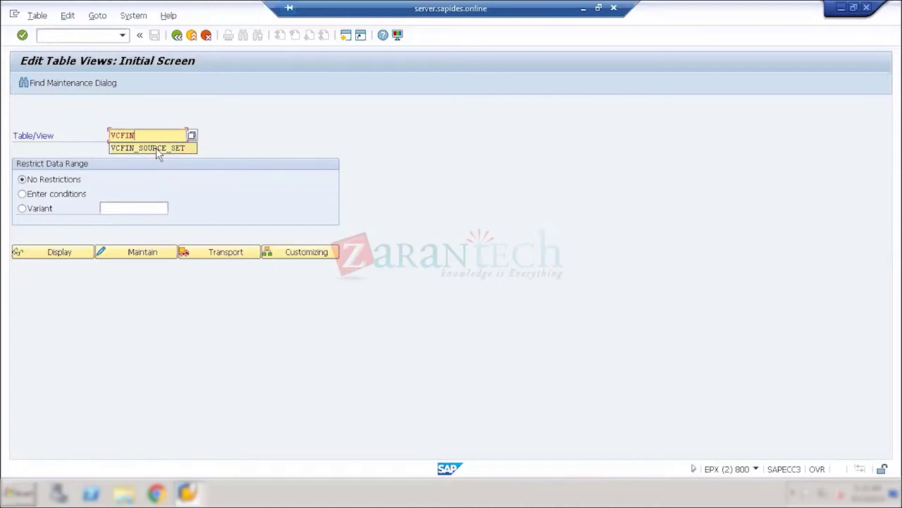
click(155, 148)
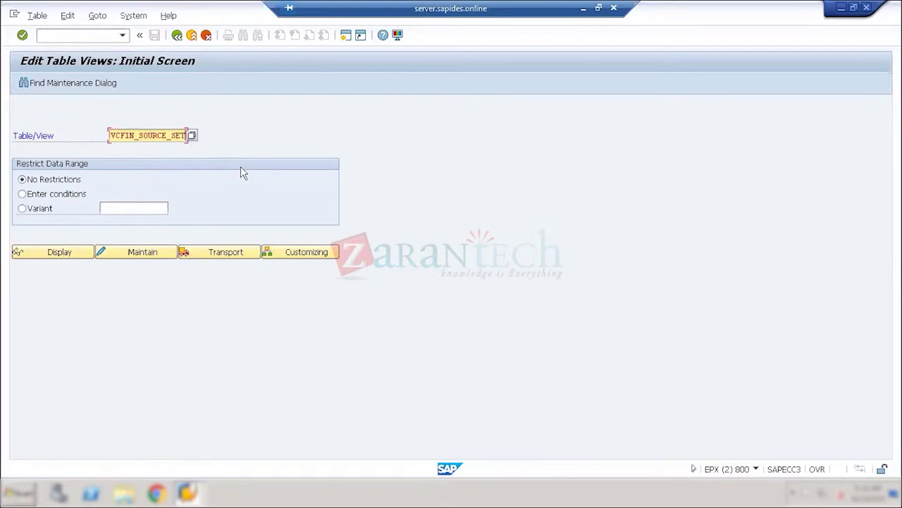
click(155, 252)
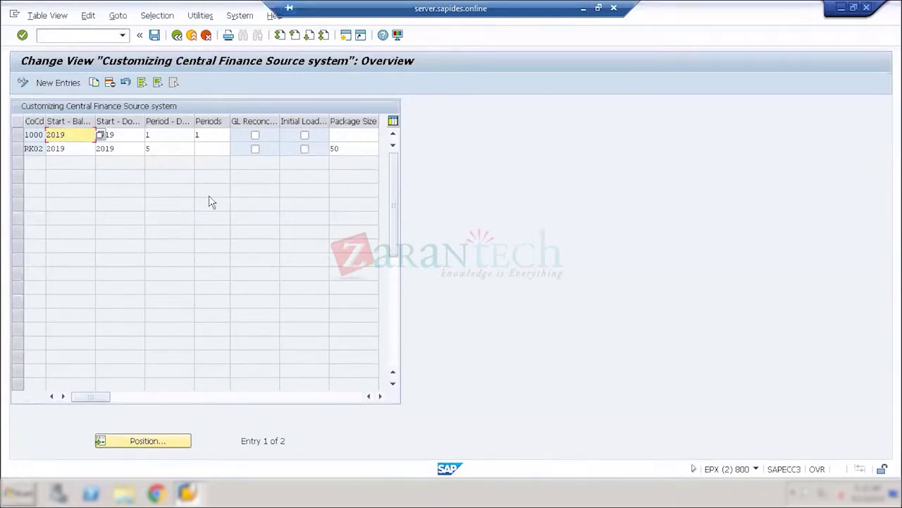
click(177, 35)
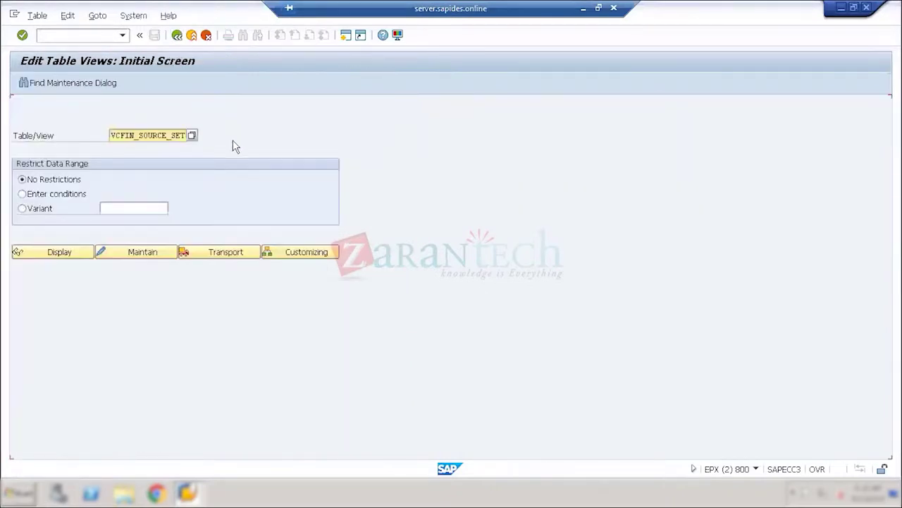
drag(115, 135, 196, 138)
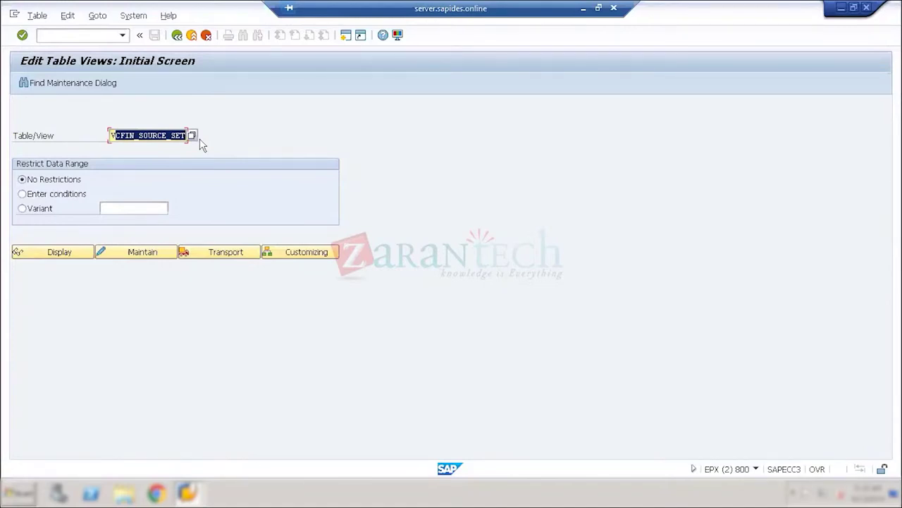
click(116, 135)
click(108, 135)
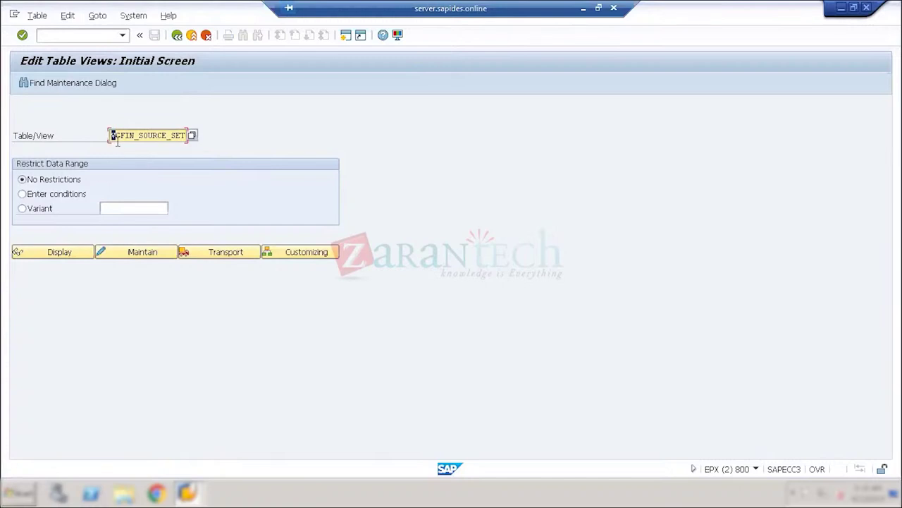
double_click(117, 135)
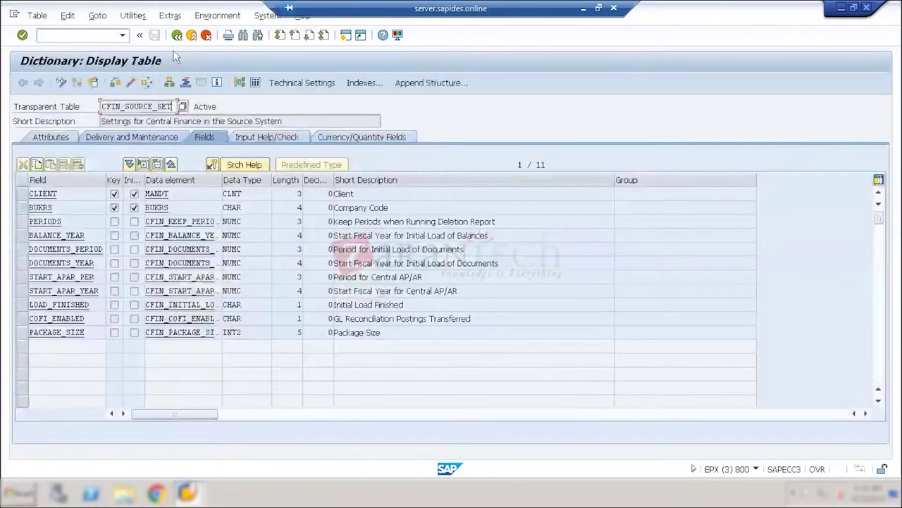
Step: Display the view VCFIN_SOURCE_SET in the ABAP Dictionary and check its name and view fields
click(177, 34)
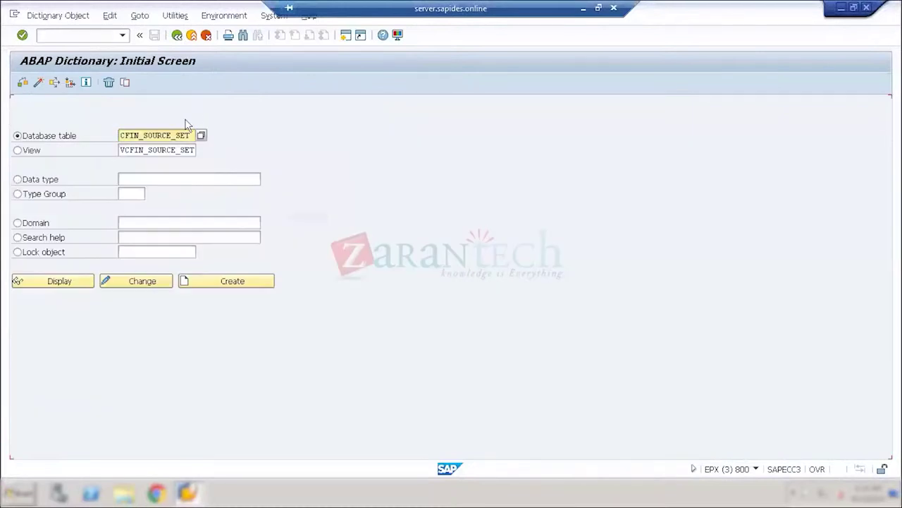
drag(121, 151, 208, 166)
click(30, 155)
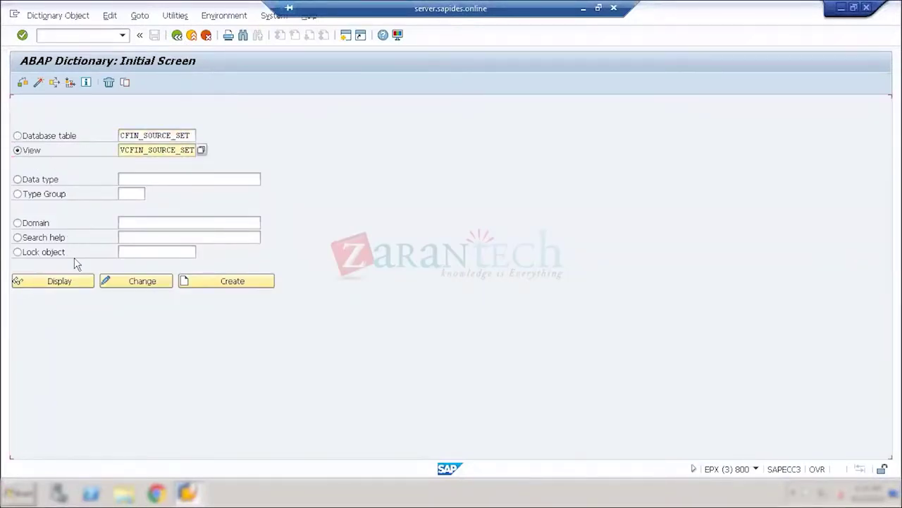
click(71, 283)
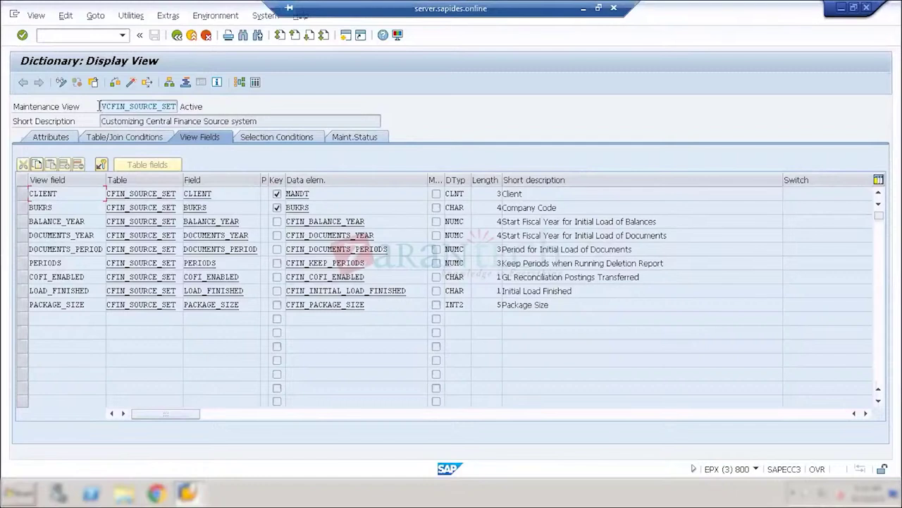
drag(102, 106, 195, 117)
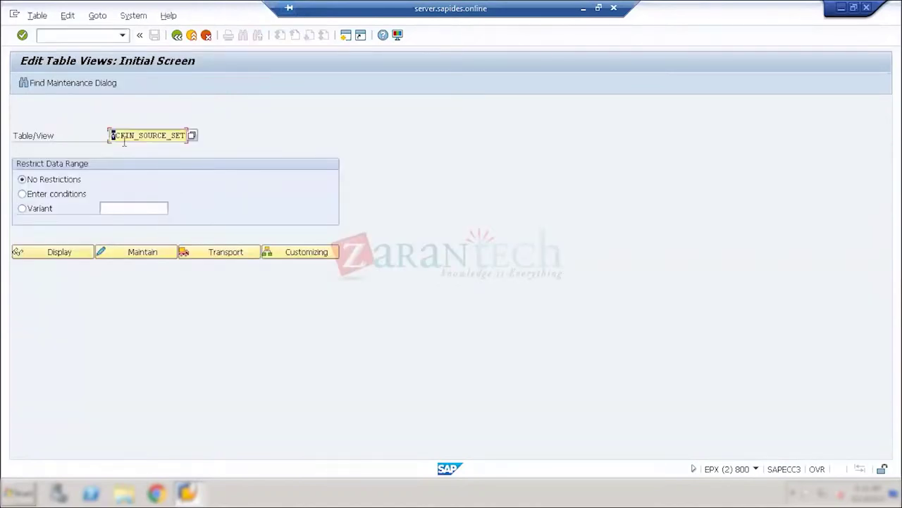
Step: Reopen VCFIN_SOURCE_SET for maintenance, review the package size and entry for company code RK02, and return to the initial screen
click(126, 255)
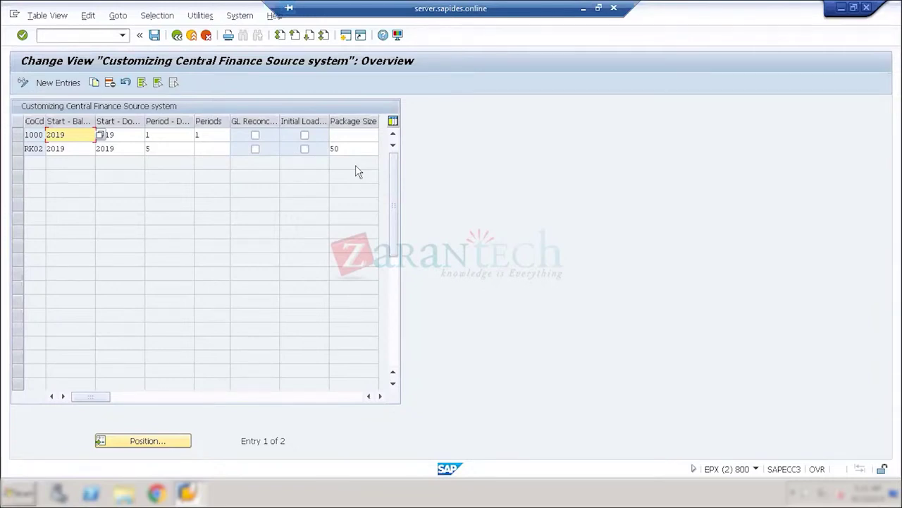
click(359, 148)
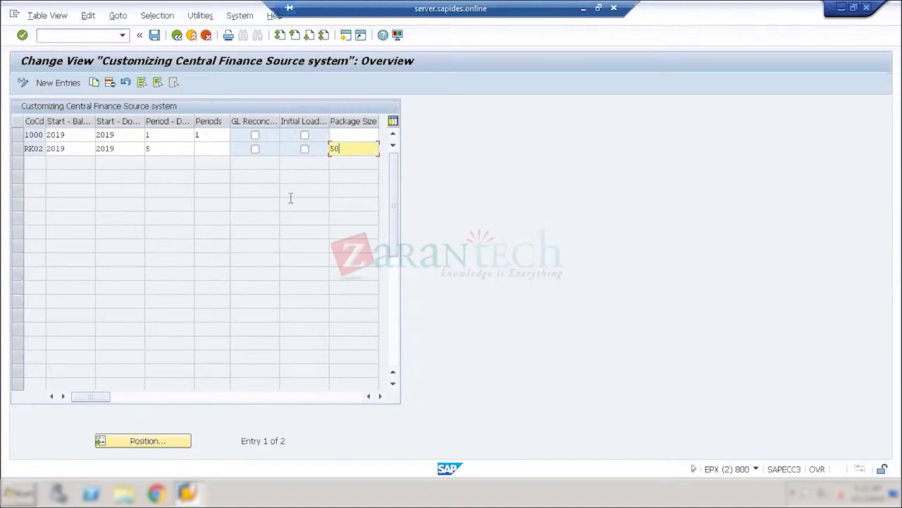
click(16, 149)
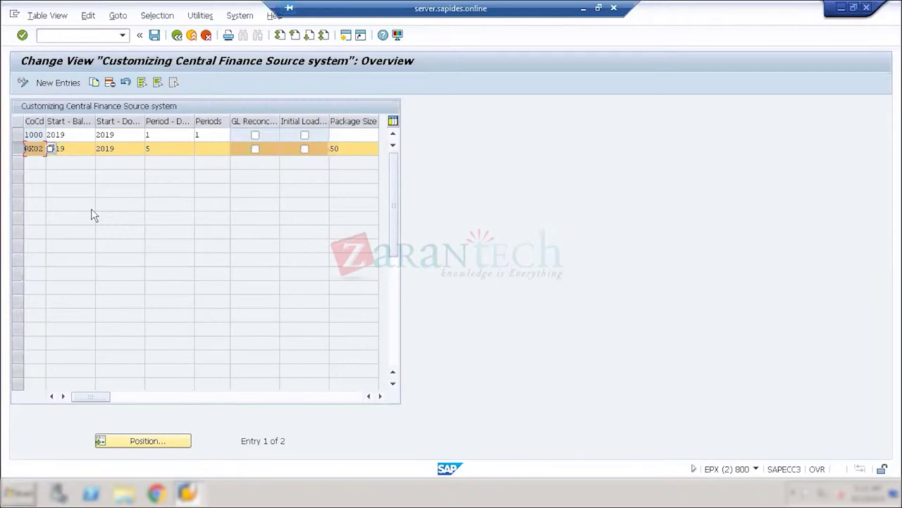
click(177, 34)
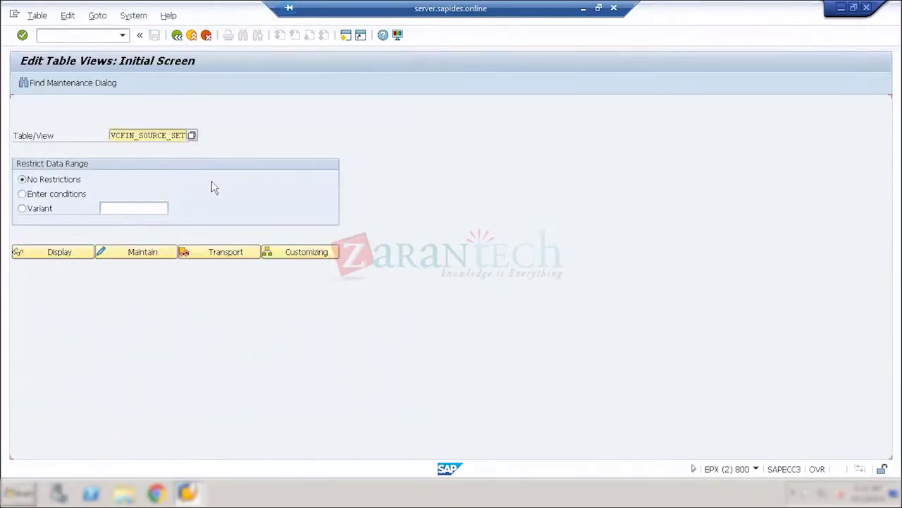
drag(109, 135, 189, 135)
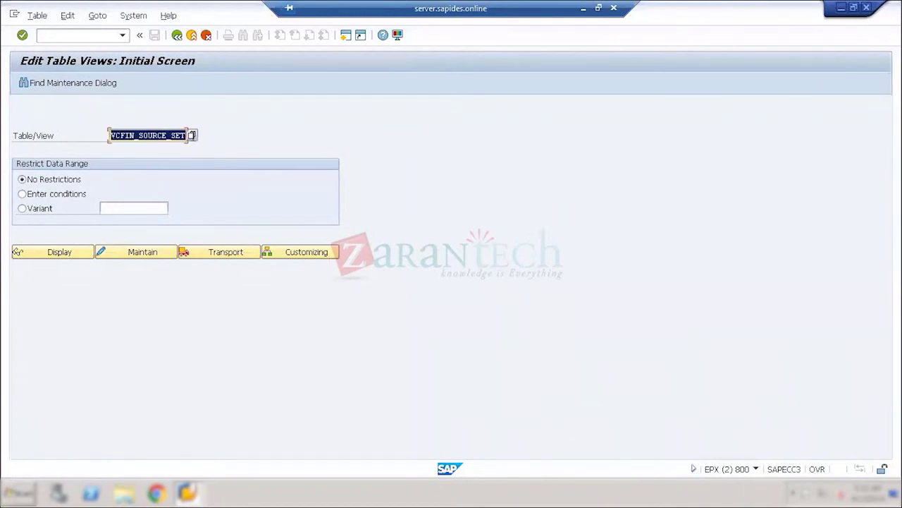
Step: Open VCFIN_SOURCE_SET for maintenance once more, and return to the SAP Easy Access screen
click(151, 251)
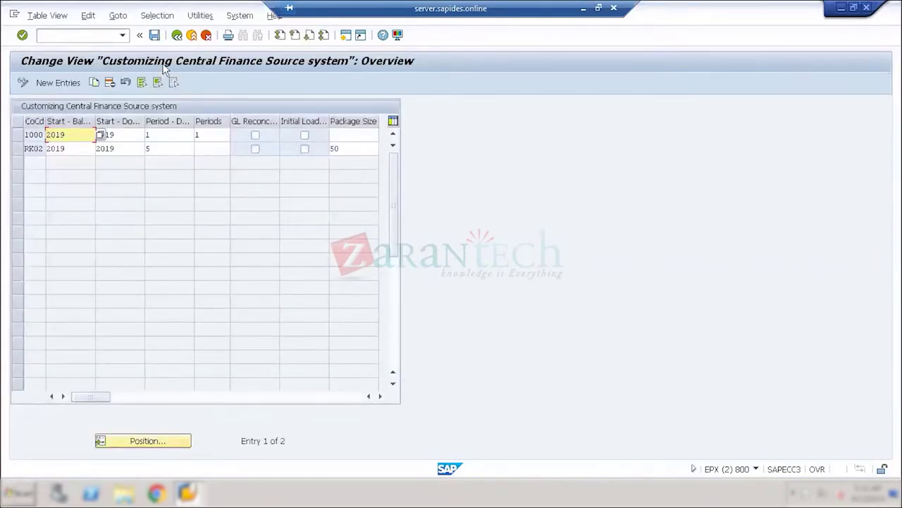
click(177, 37)
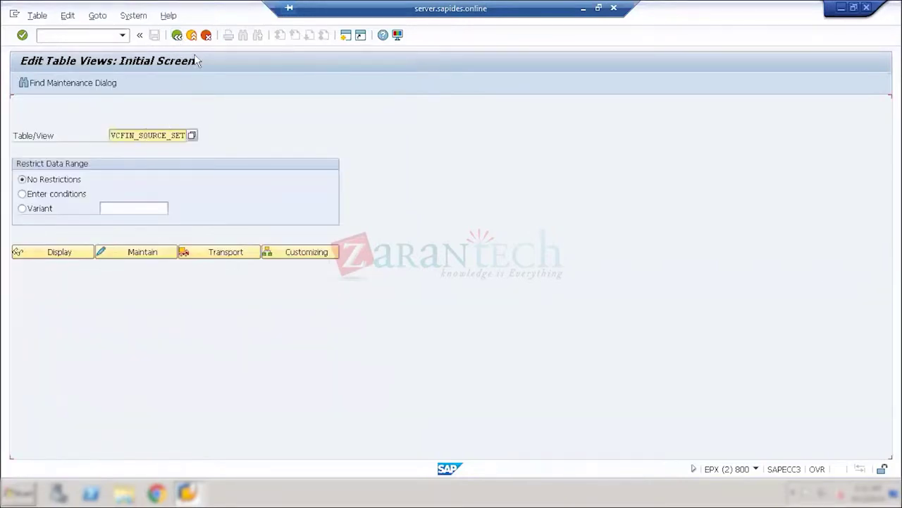
click(177, 37)
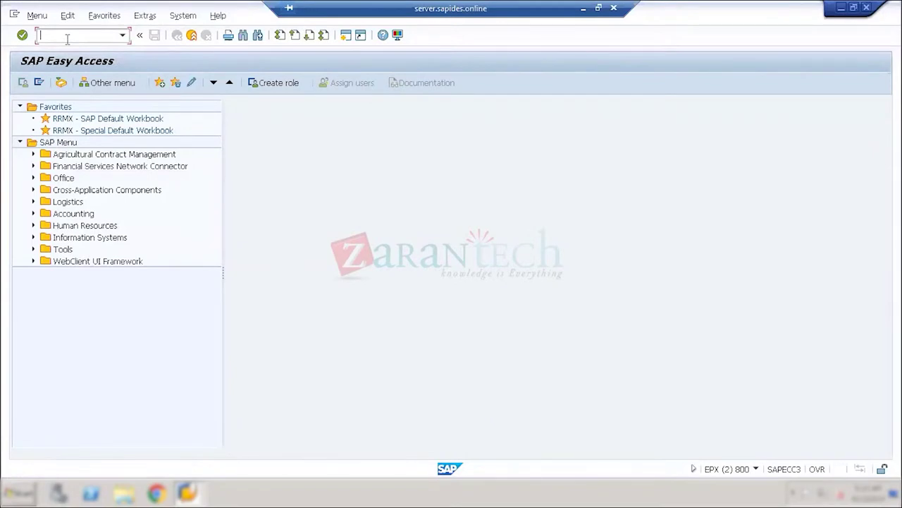
Step: Run transaction CFINIMG and open General Settings under Central Finance: Source System Settings
text(CFI)
text(IMG)
key(Return)
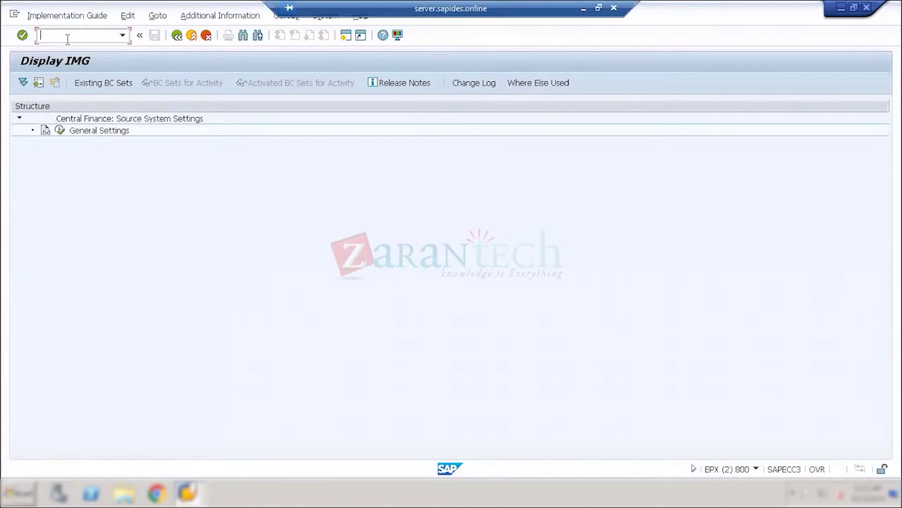
click(91, 134)
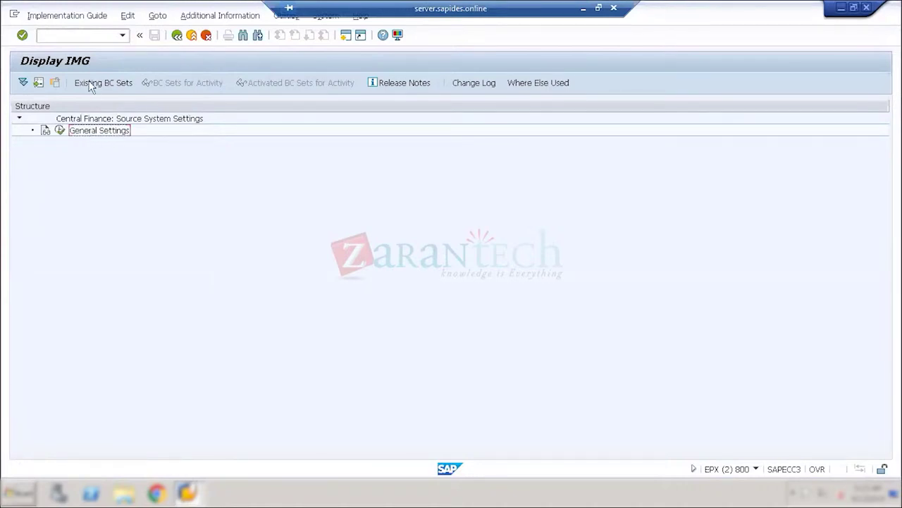
click(60, 132)
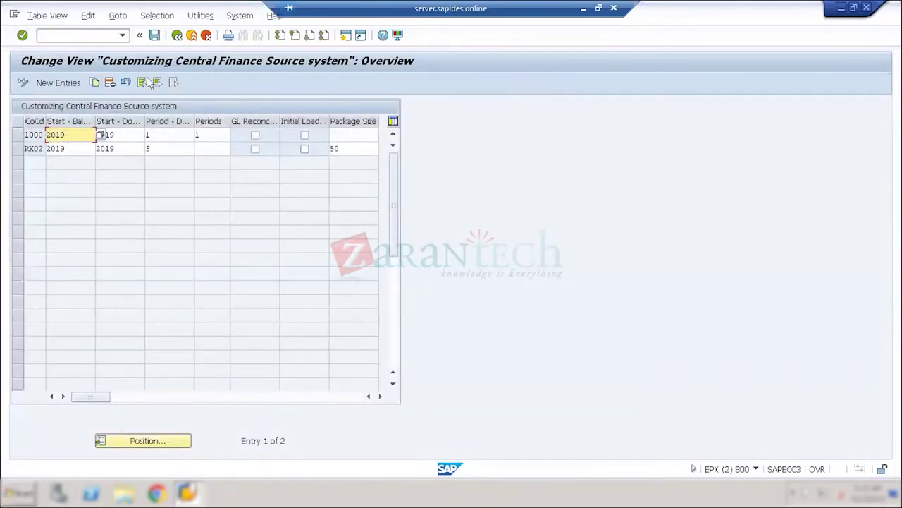
Step: Check the history of entered transaction codes and select the entry for company code RK02
click(123, 35)
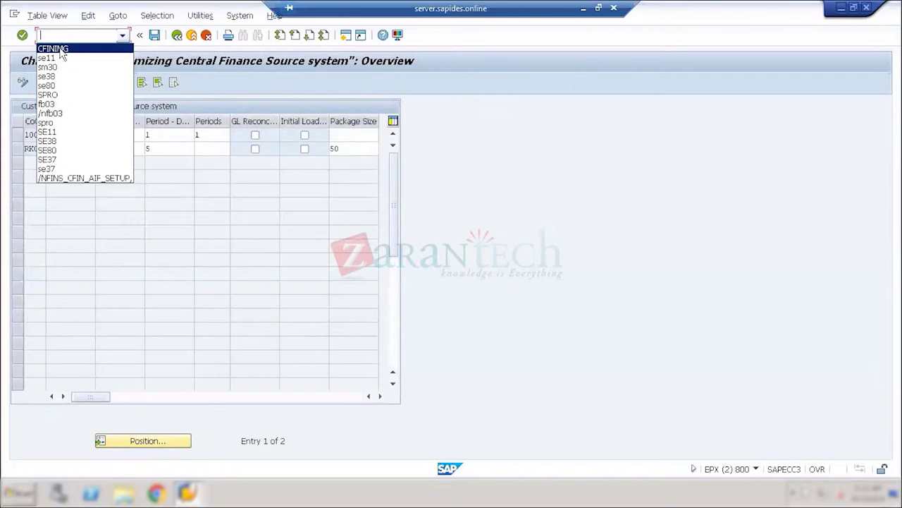
click(209, 242)
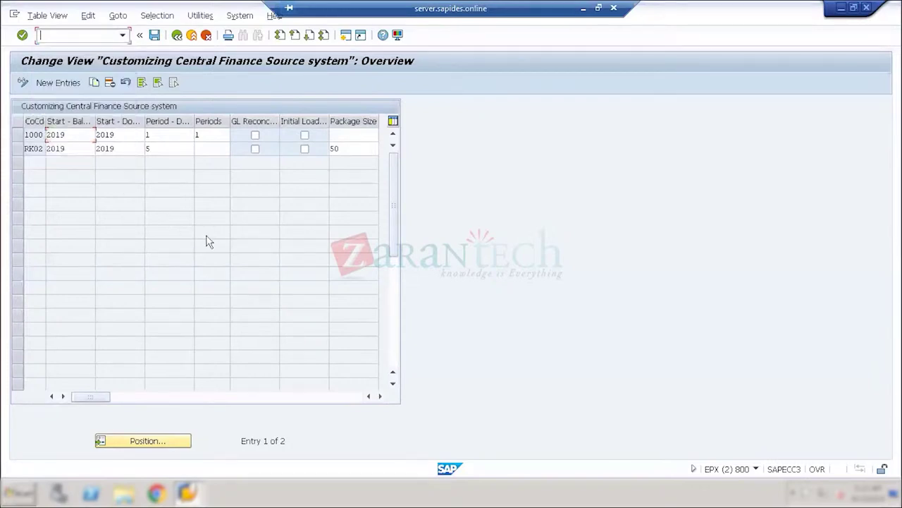
click(17, 149)
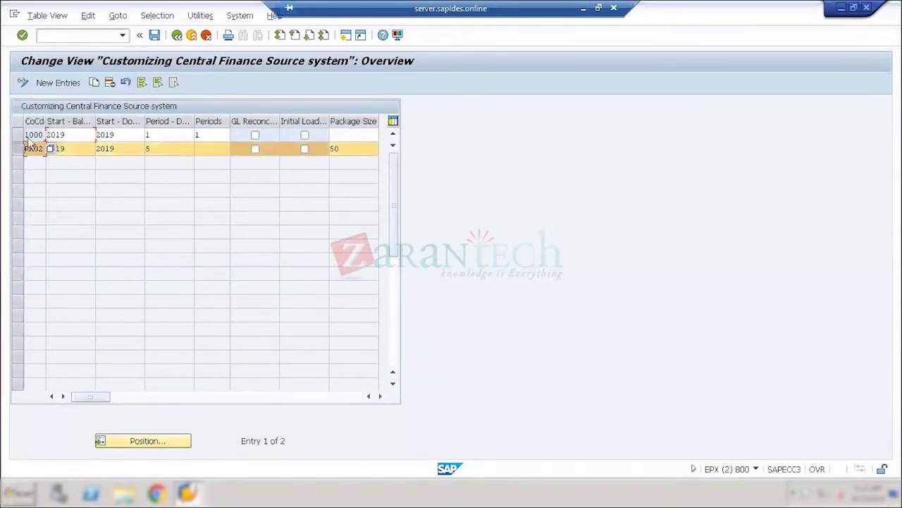
Step: Start a new Central Finance source system entry and set its company code to 1710
click(59, 85)
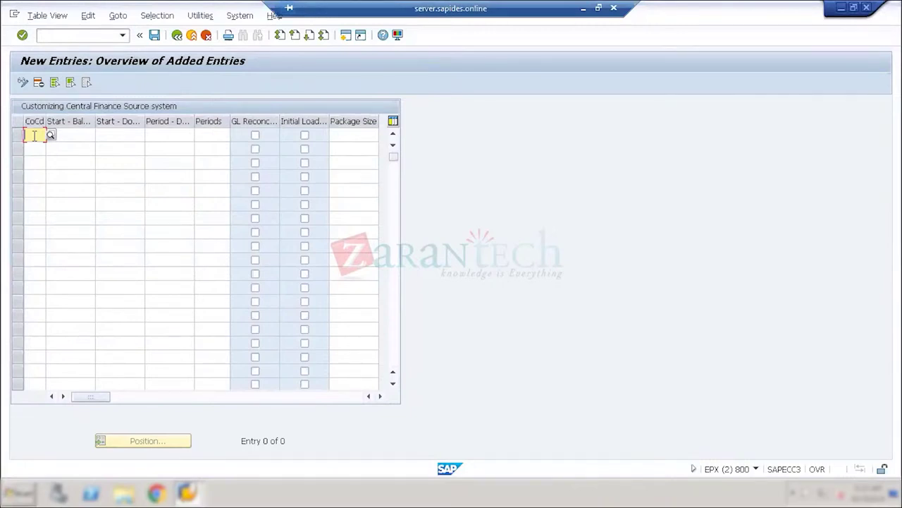
key(Tab)
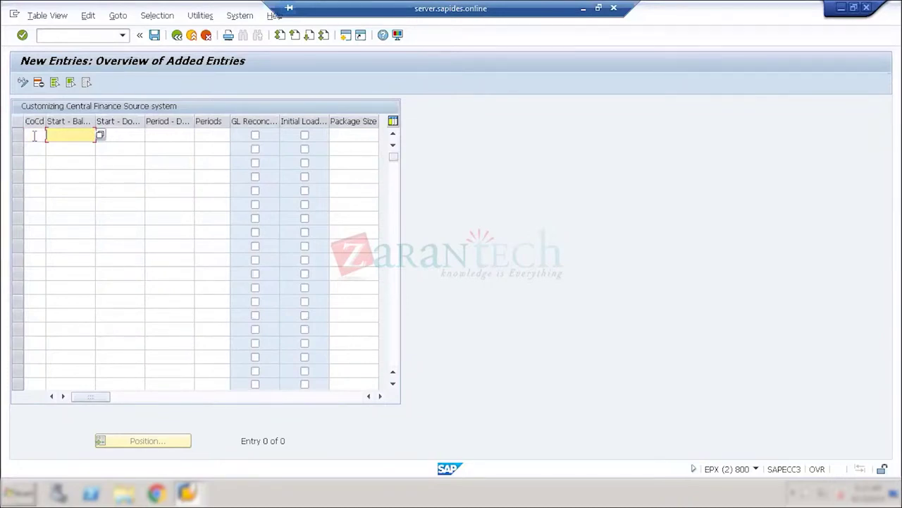
text(1710)
key(BackSpace)
key(BackSpace)
key(BackSpace)
key(BackSpace)
click(34, 136)
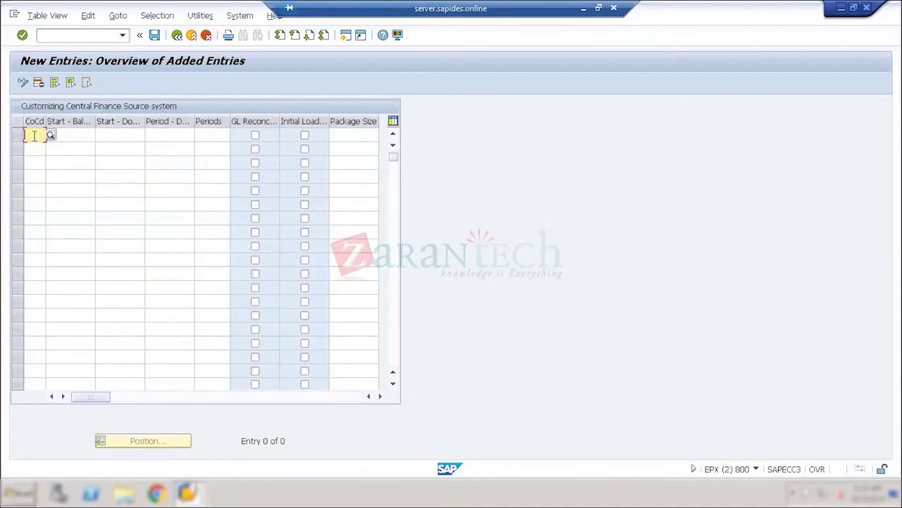
text(1710)
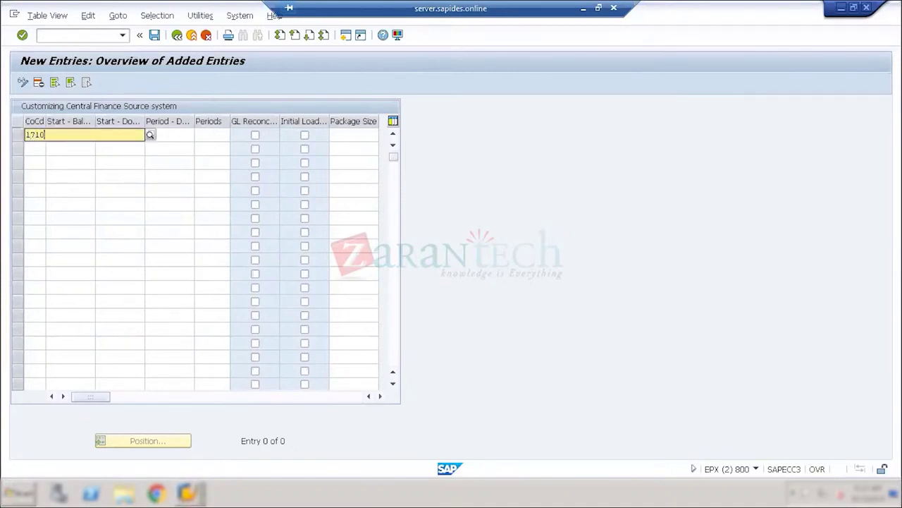
key(Tab)
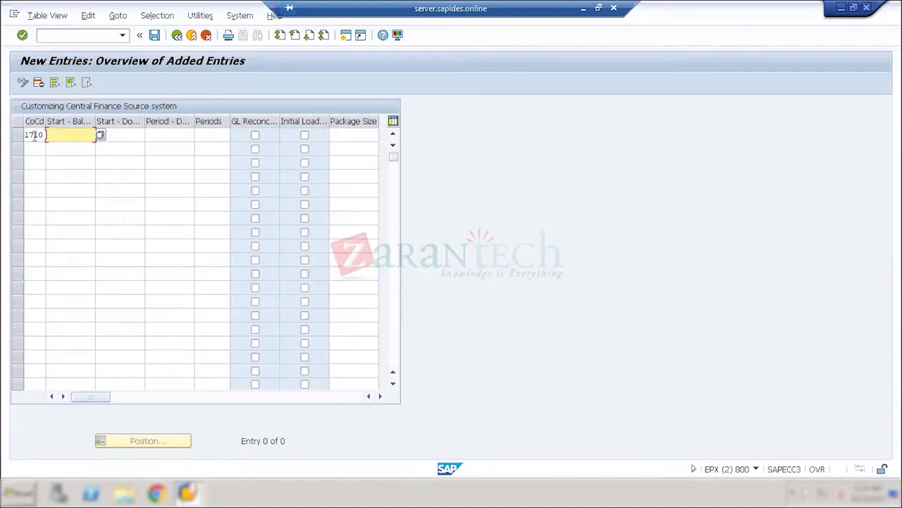
Step: Set the starting year for balances of the new company code 1710 entry to 2019
text(2014)
key(BackSpace)
text(9)
key(Tab)
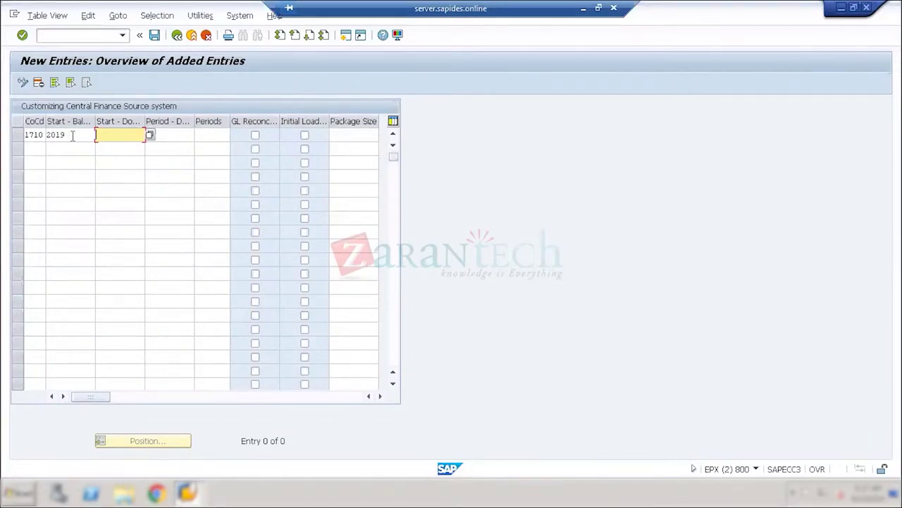
drag(70, 135, 47, 134)
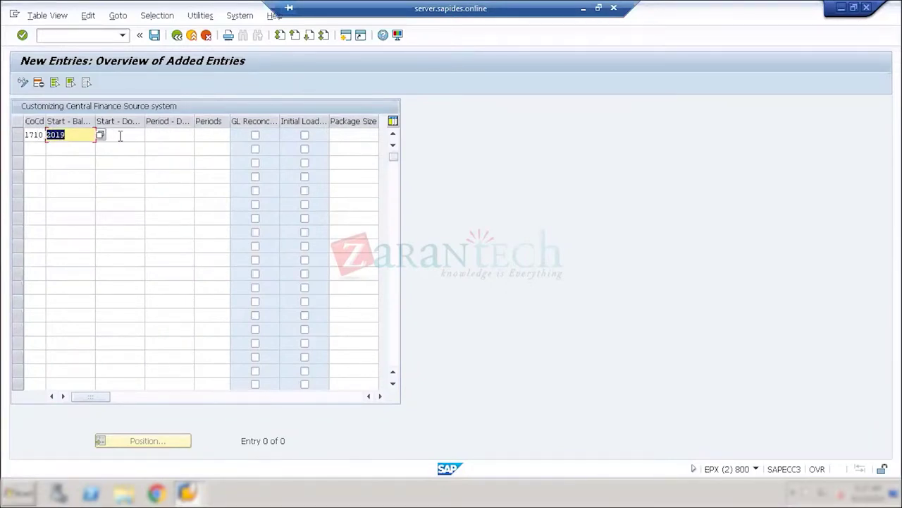
click(120, 135)
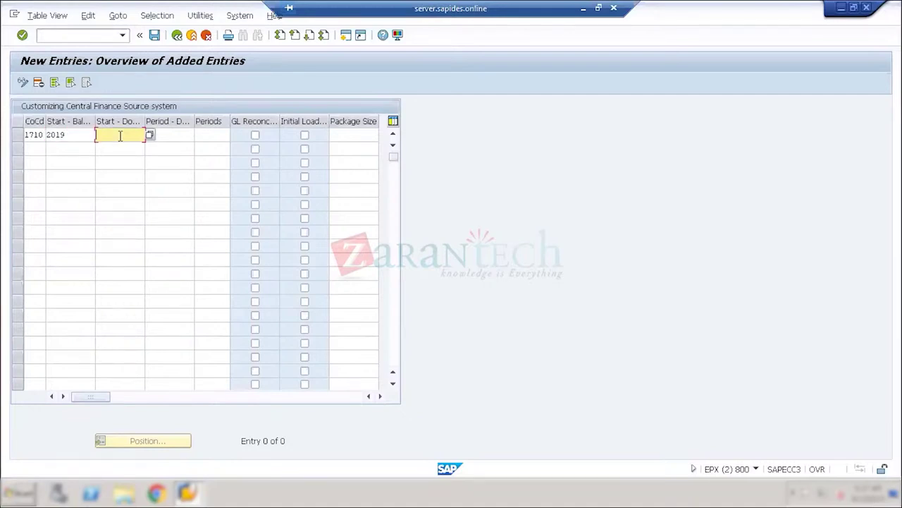
Step: Enter 9 as both document start year and document period for company code 1710, and discard the new entry
text(9)
key(Tab)
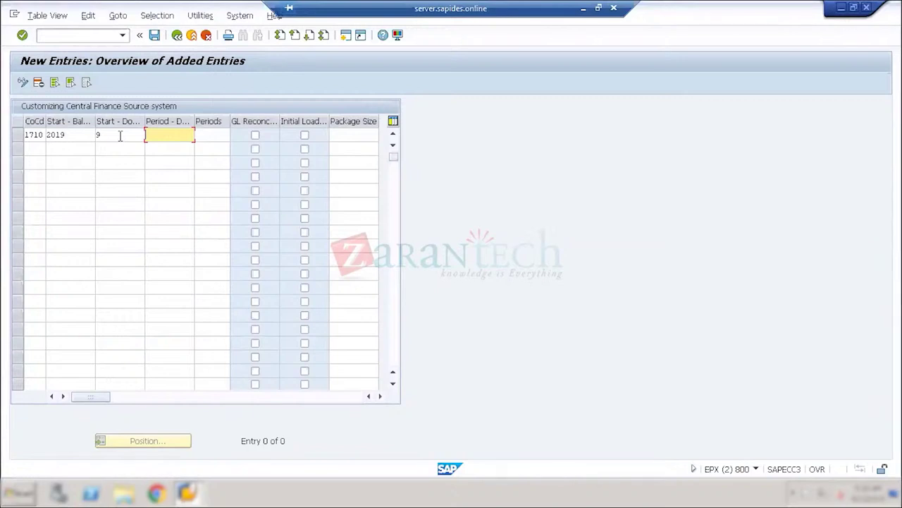
text(9)
click(206, 35)
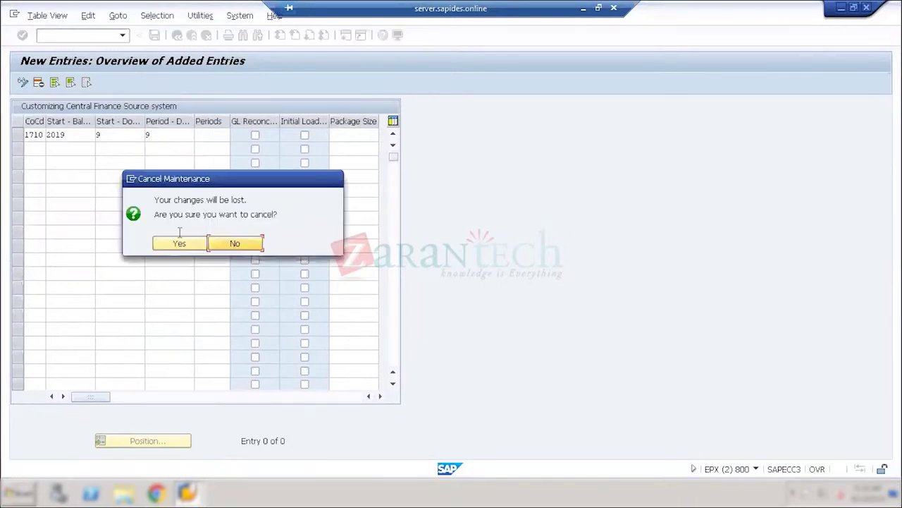
click(180, 242)
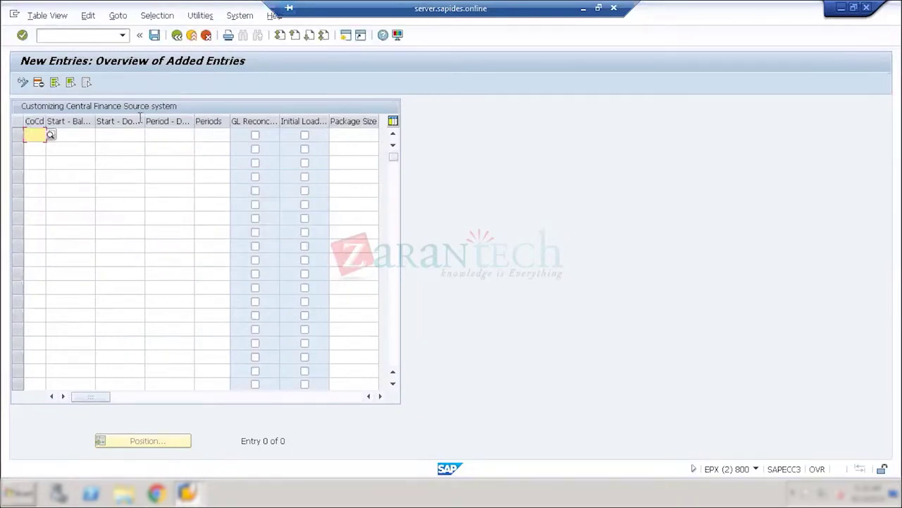
click(176, 38)
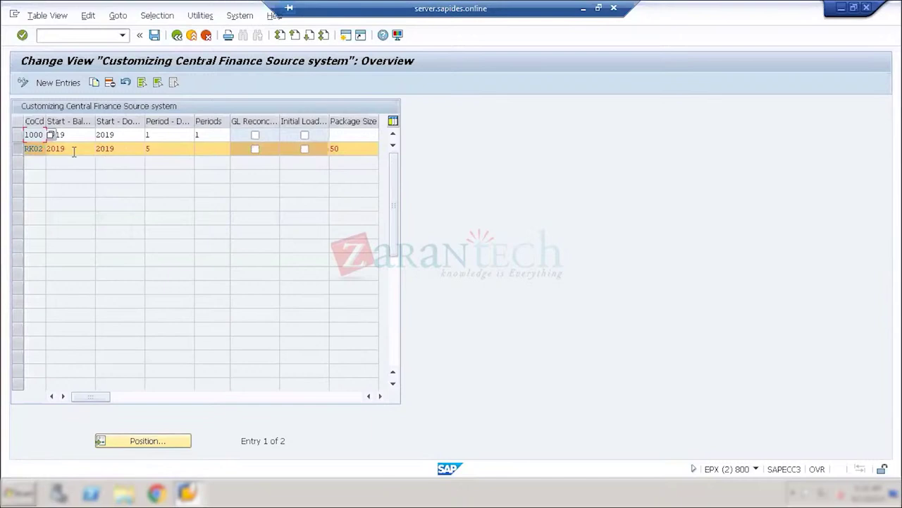
Step: Check the start years of company code RK02 and set its document start period to 9
double_click(74, 151)
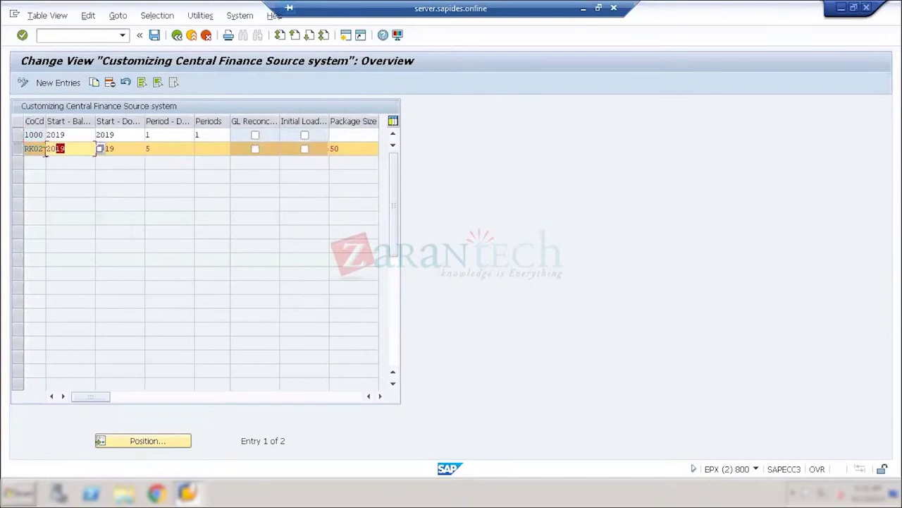
double_click(123, 149)
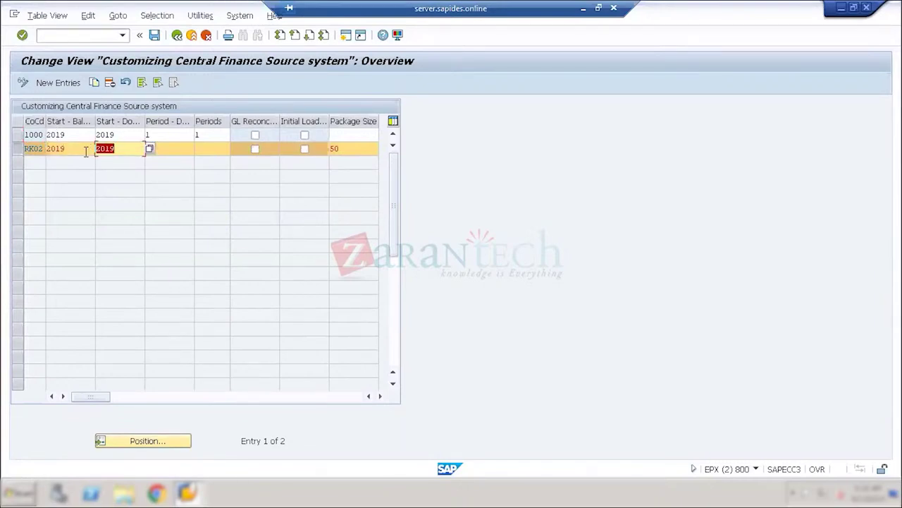
click(148, 151)
text(5)
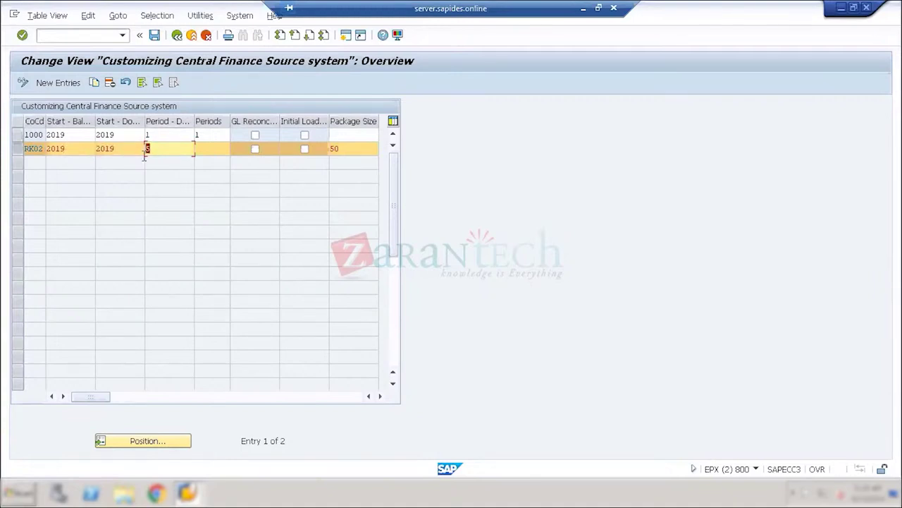
text(9)
Step: Try 12 as the number of periods for company code RK02 and clear the value again
click(220, 148)
text(12)
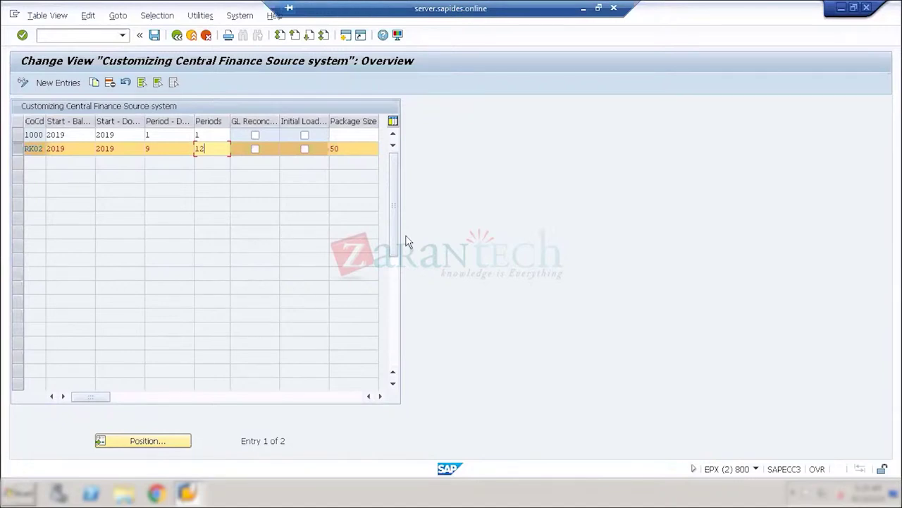
key(BackSpace)
key(BackSpace)
Step: Examine and compare the start years for balances and documents in the RK02 entry
click(76, 149)
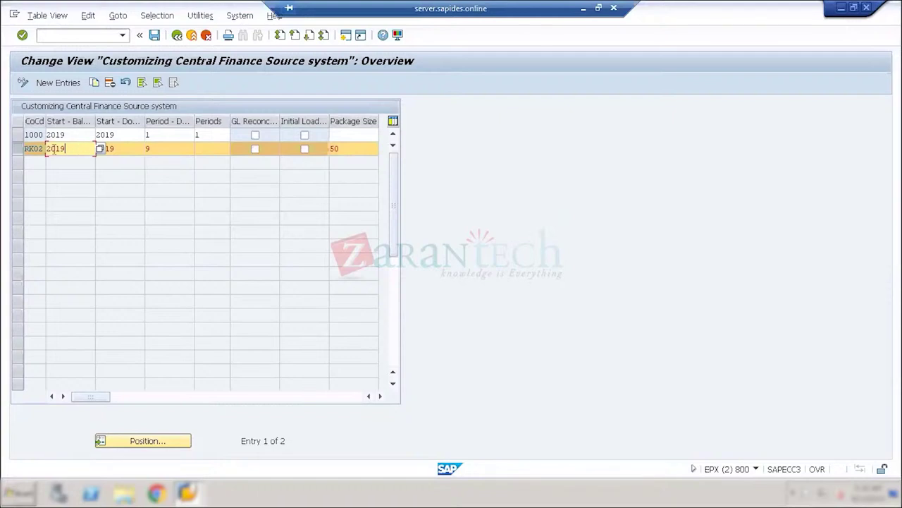
drag(76, 148, 36, 152)
click(74, 148)
drag(72, 150, 43, 155)
click(133, 149)
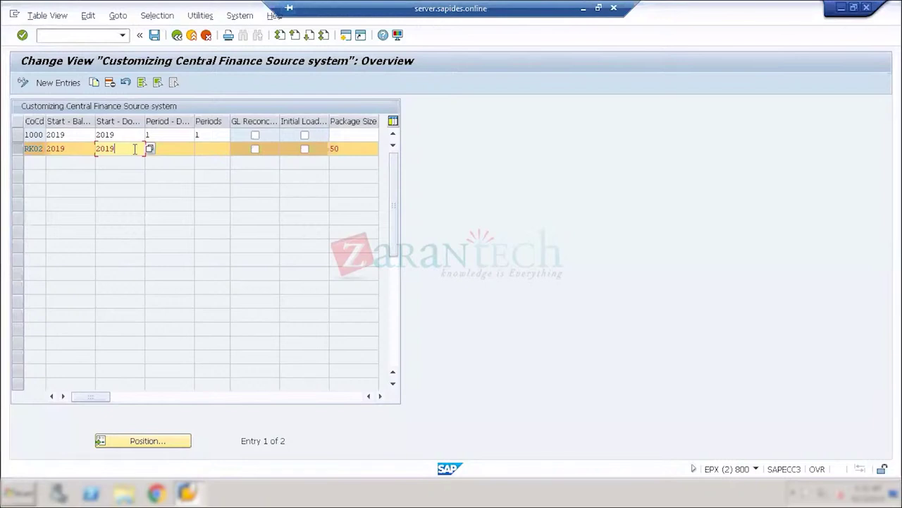
drag(118, 148, 45, 148)
click(125, 151)
drag(125, 150, 46, 149)
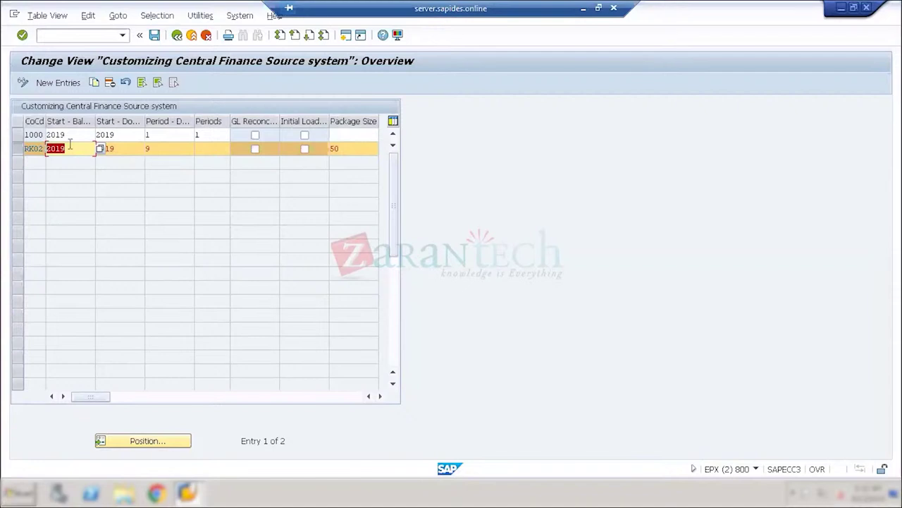
drag(125, 150, 83, 148)
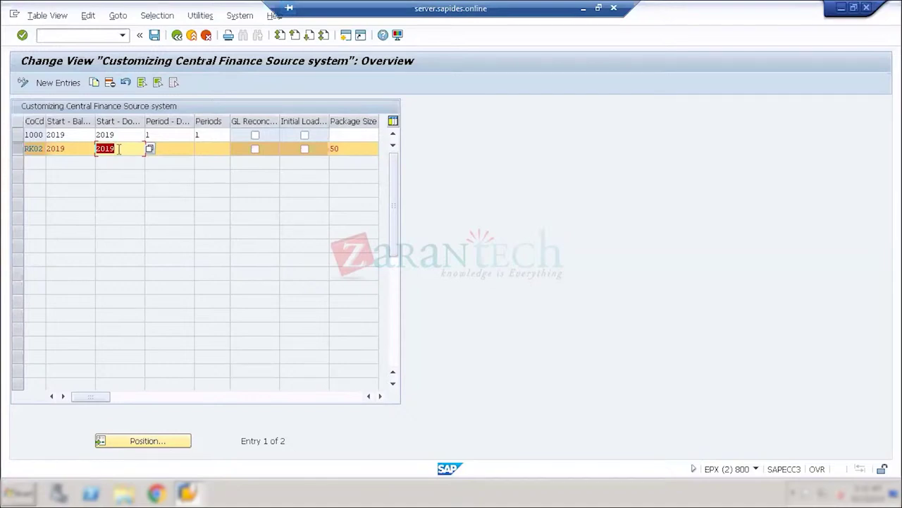
drag(120, 148, 84, 147)
Step: Replace the document start period of company code RK02 with 1
click(171, 149)
text(9)
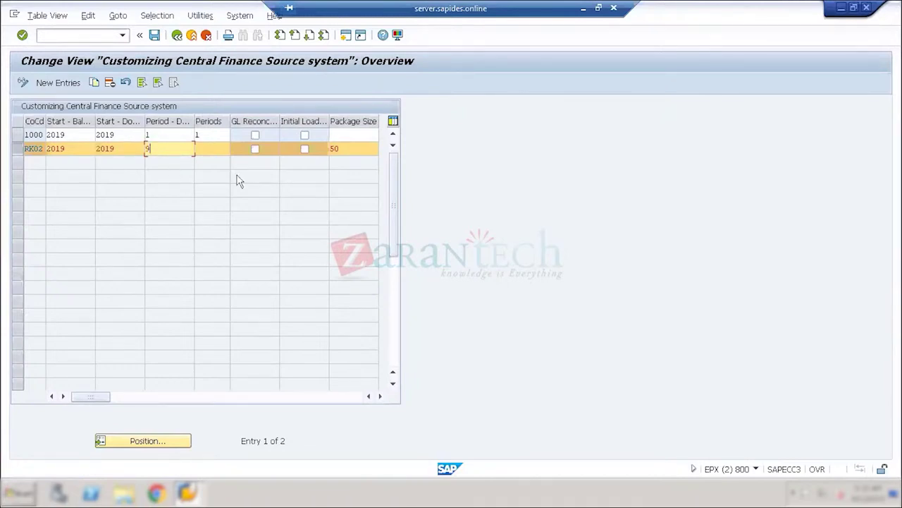
key(BackSpace)
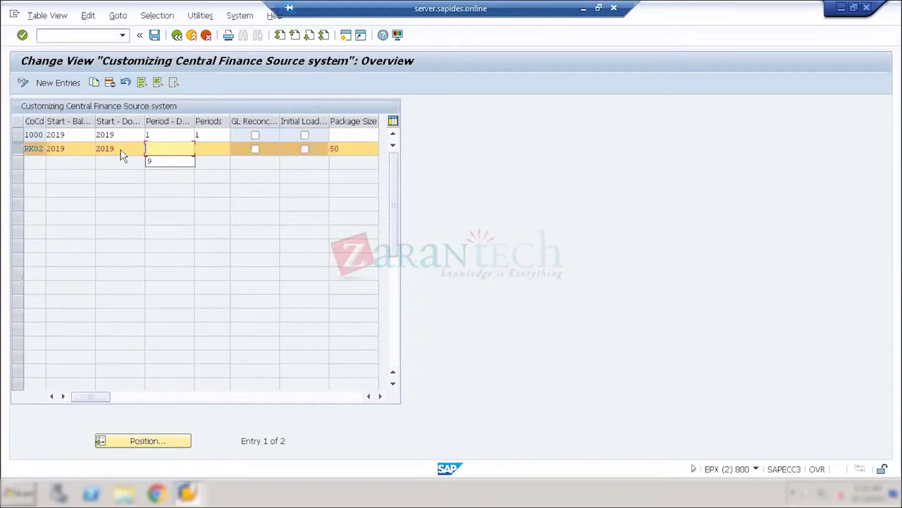
click(26, 149)
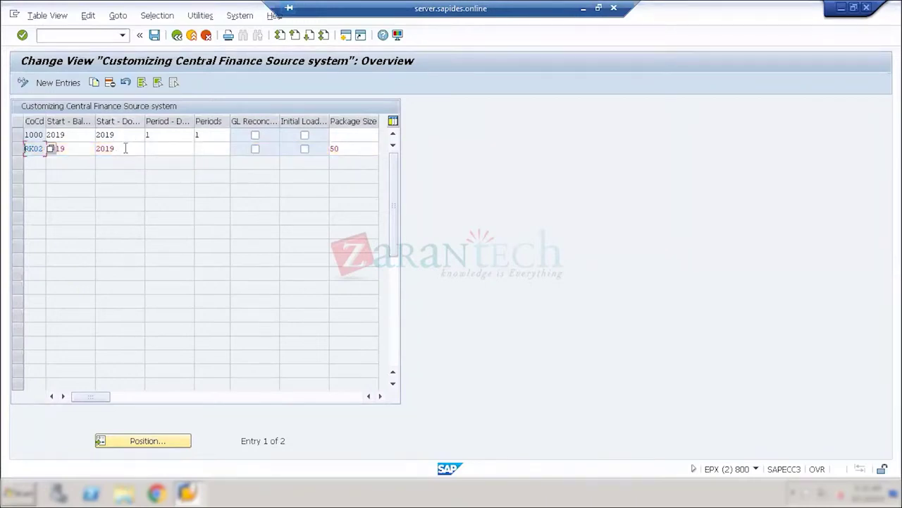
drag(126, 148, 96, 149)
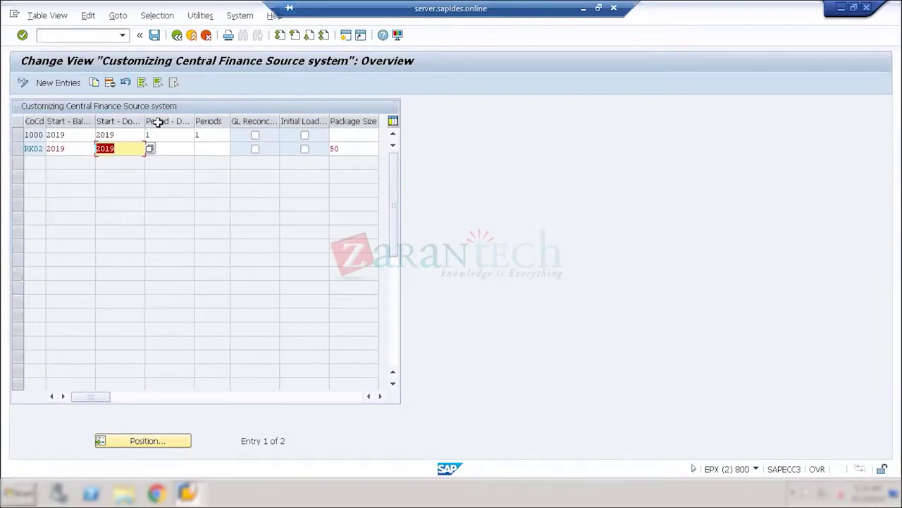
click(169, 152)
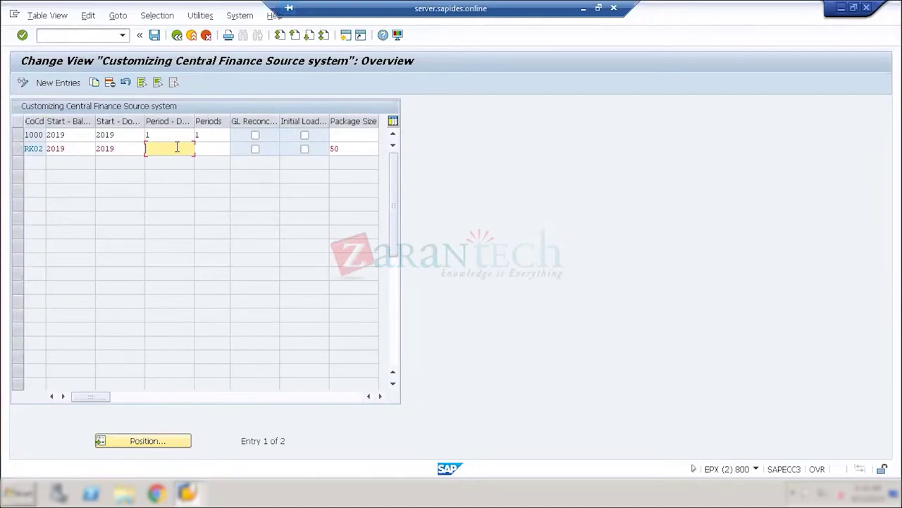
text(1)
key(Tab)
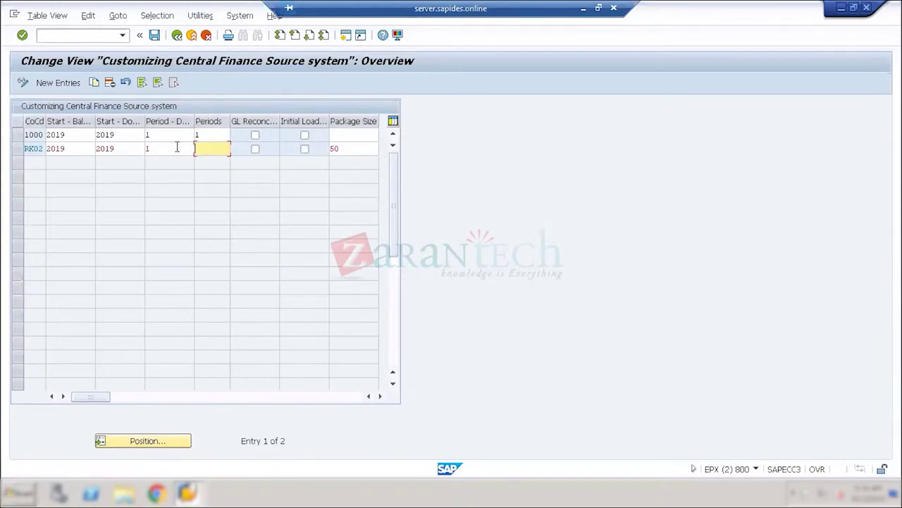
Step: Enable the GL reconciliation and initial load options for company code RK02, and examine its start year for balances
click(255, 148)
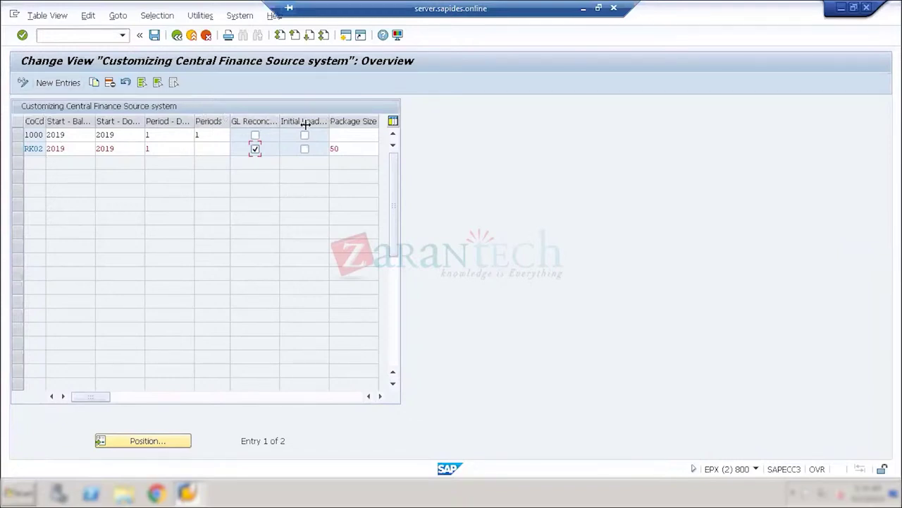
click(304, 150)
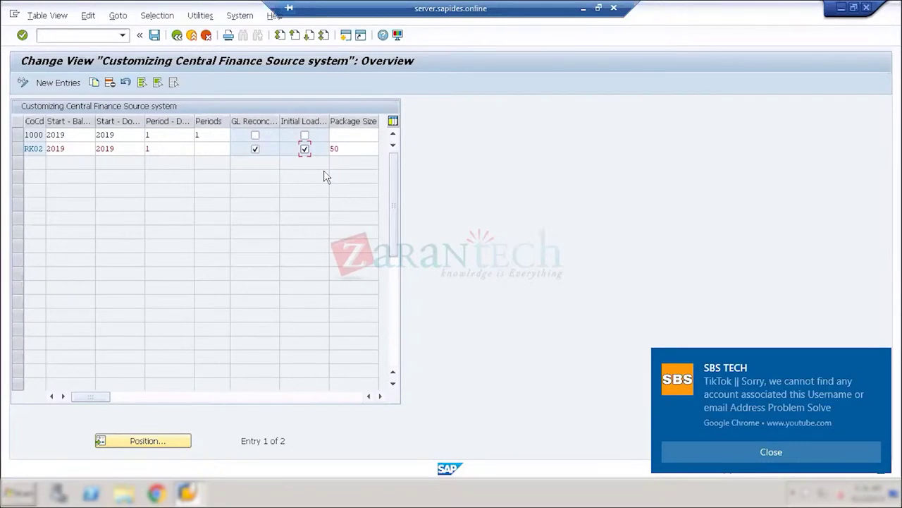
click(256, 151)
click(255, 150)
drag(74, 150, 43, 156)
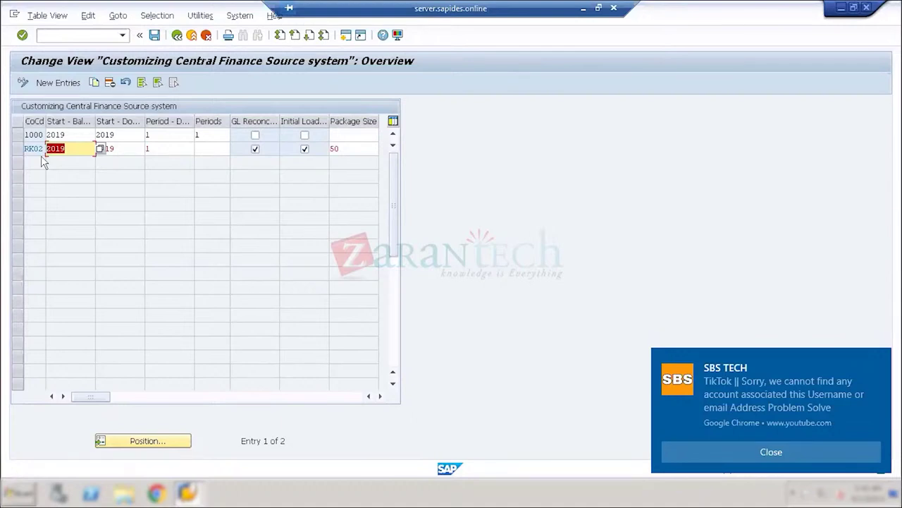
Step: Switch to the Paint drawing, erase the whole INITIAL LOAD diagram from the canvas and dismiss the browser notification
click(584, 9)
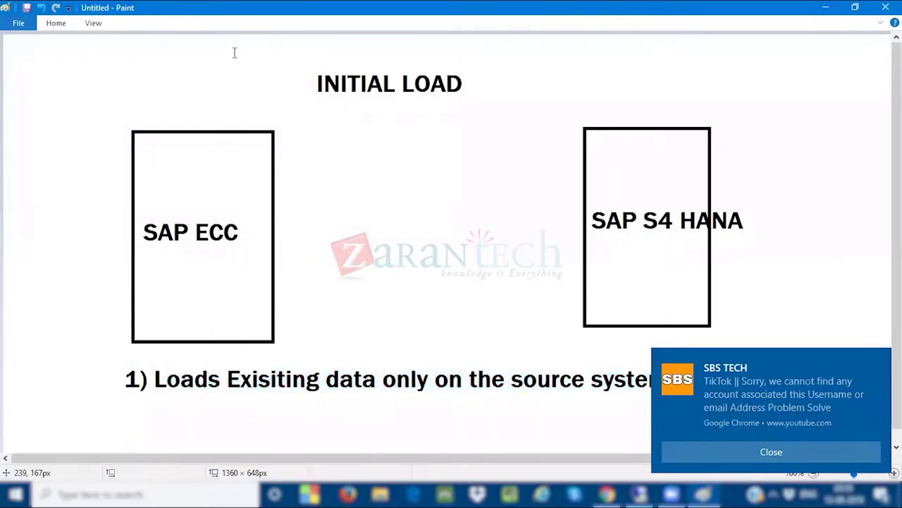
click(56, 23)
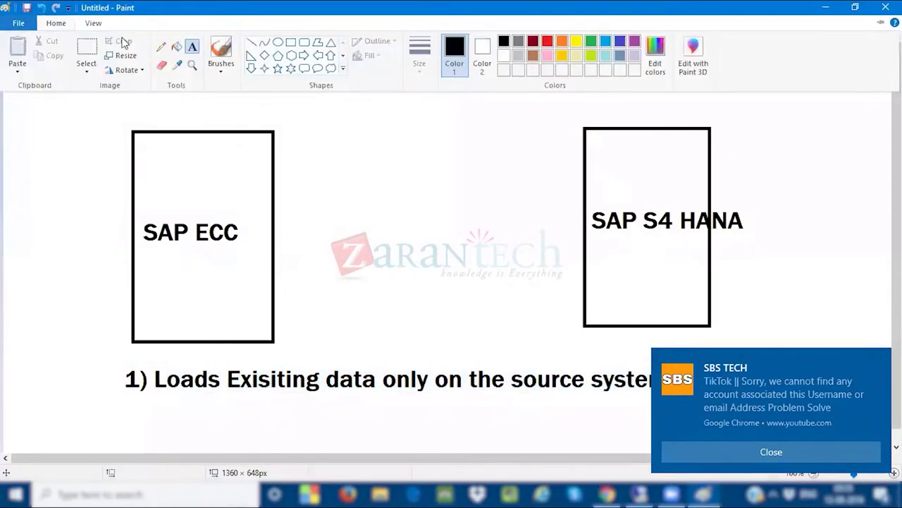
click(86, 48)
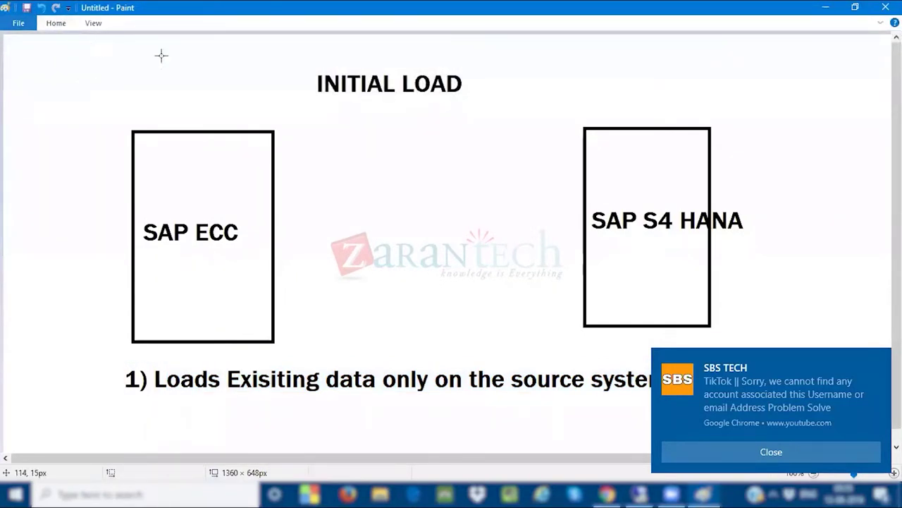
mouse_move(79, 44)
mouse_down()
mouse_move(693, 177)
mouse_move(723, 419)
mouse_move(779, 420)
mouse_up()
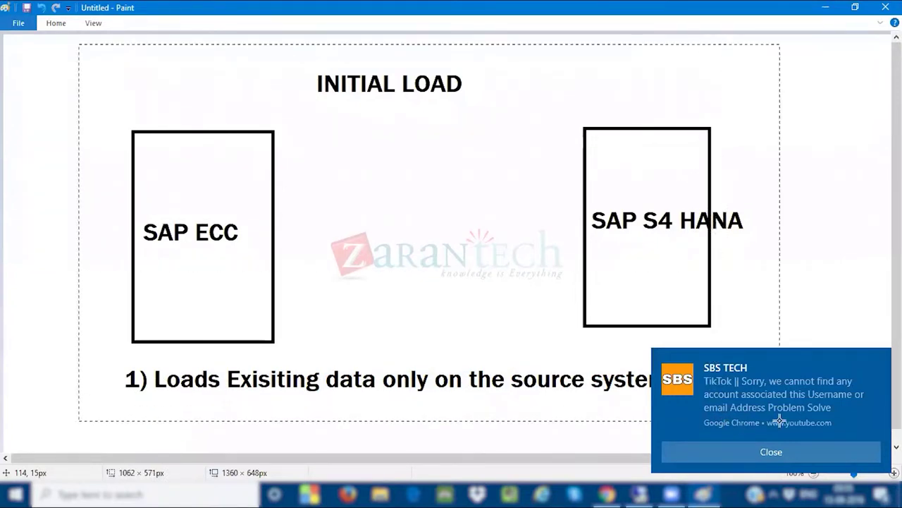
key(Delete)
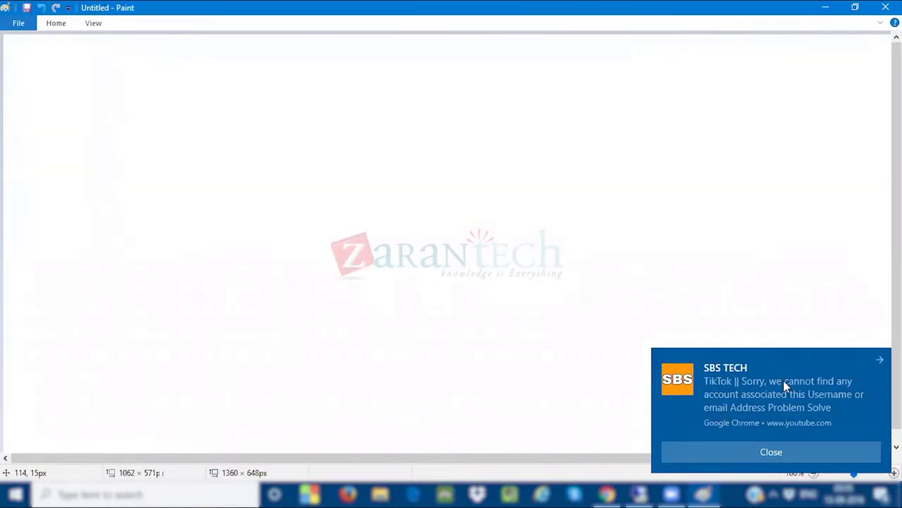
click(802, 457)
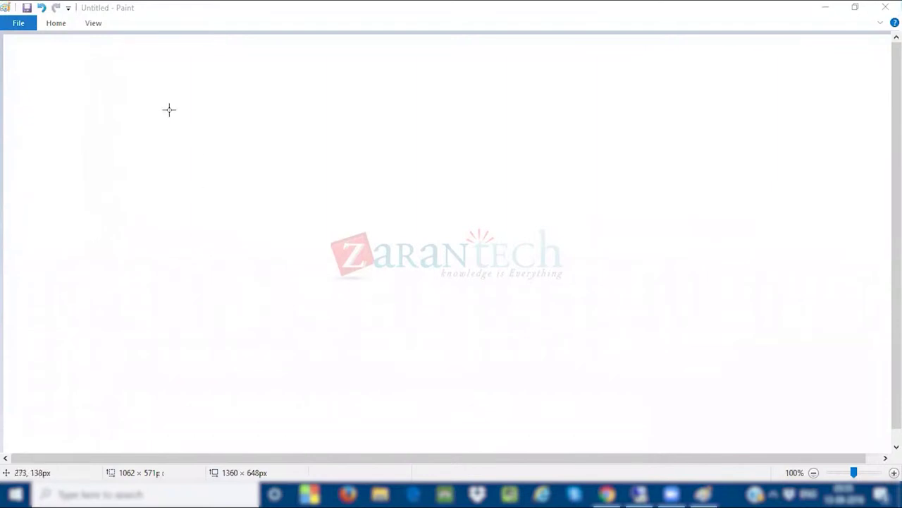
Step: Add a text block on the empty canvas listing "Salries a/c", "Rent a/c" and "Admin a/c", separated by blank lines
click(71, 27)
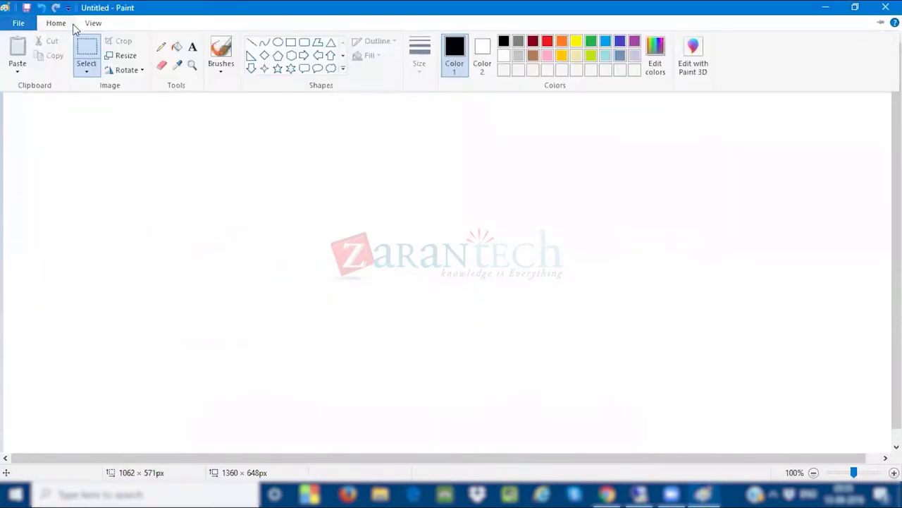
click(192, 48)
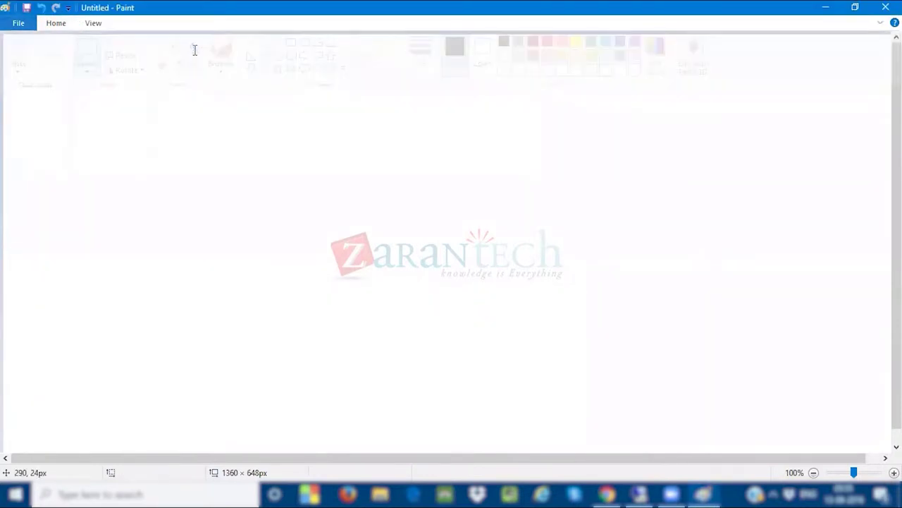
click(82, 115)
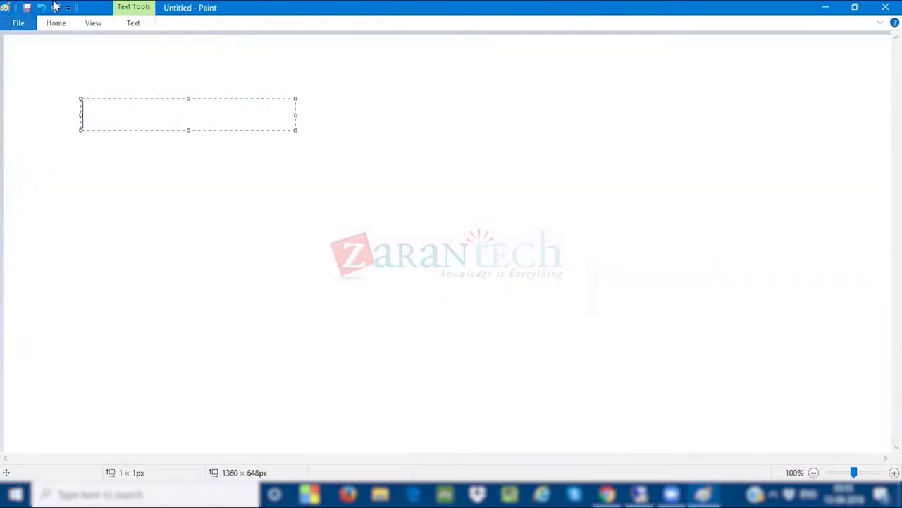
text(Salries )
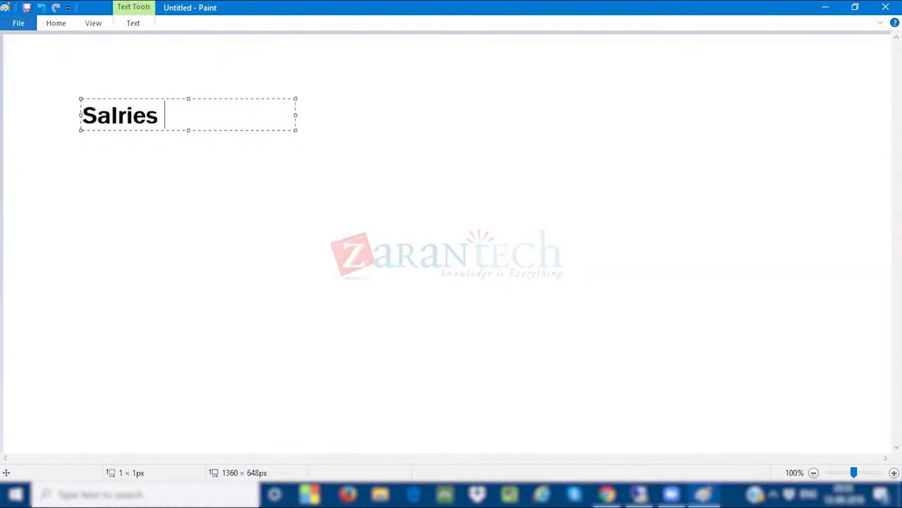
text(a/c)
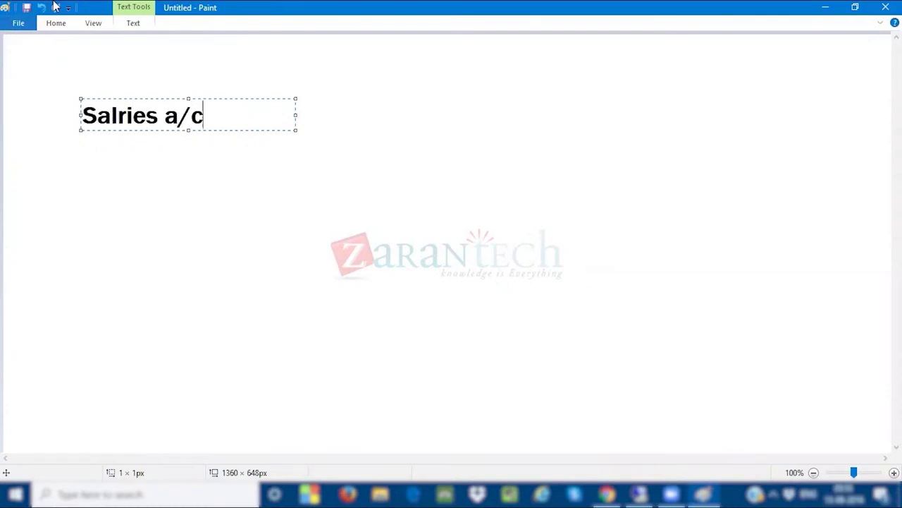
key(Return)
key(Return)
text(Ren)
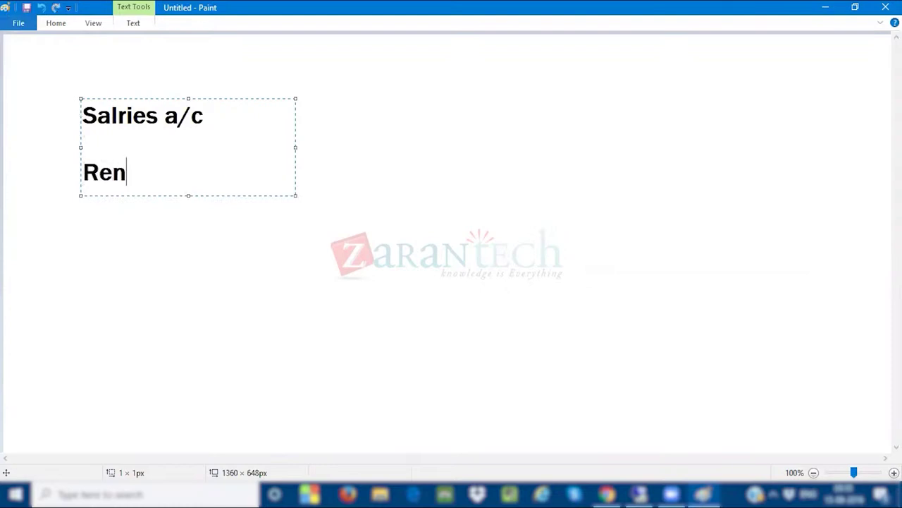
text(t a/c)
key(Return)
key(Return)
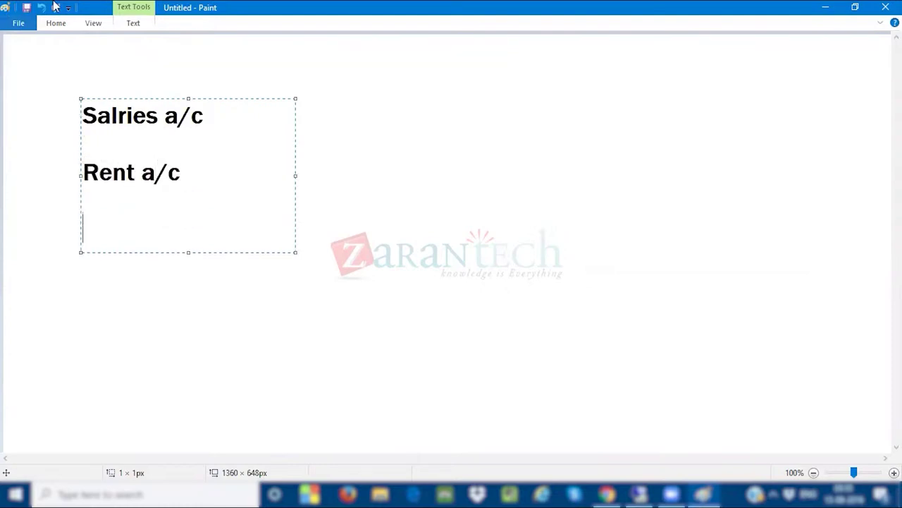
text(Admin a)
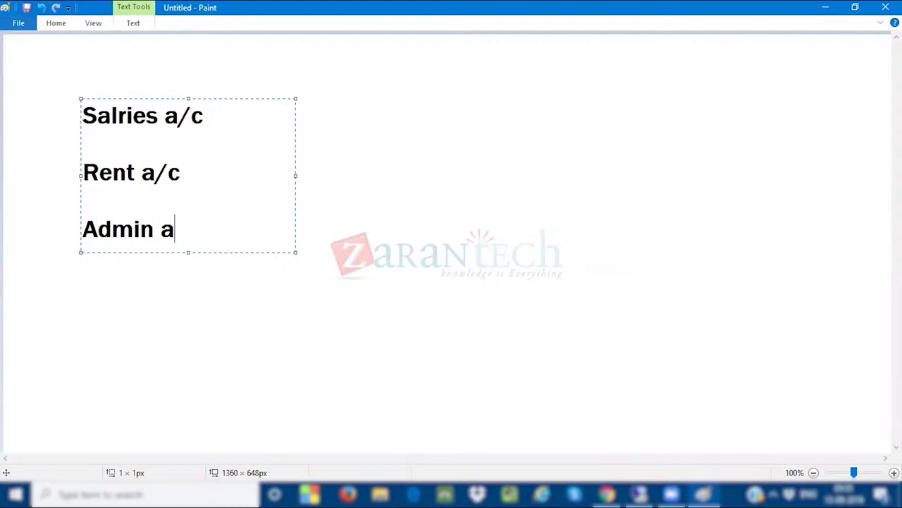
text(/c)
Step: Highlight the salaries, rent and admin account lines one after another to point them out
click(204, 116)
drag(205, 116, 79, 118)
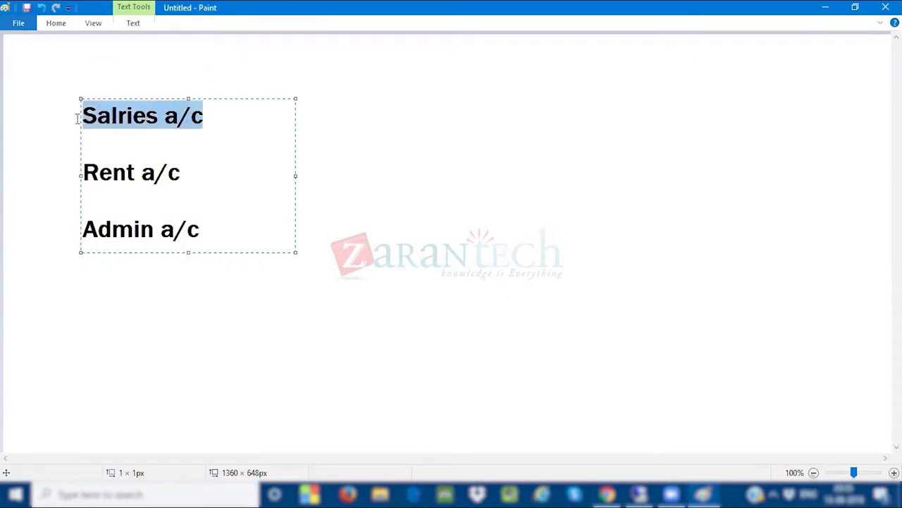
click(177, 175)
drag(174, 177, 75, 176)
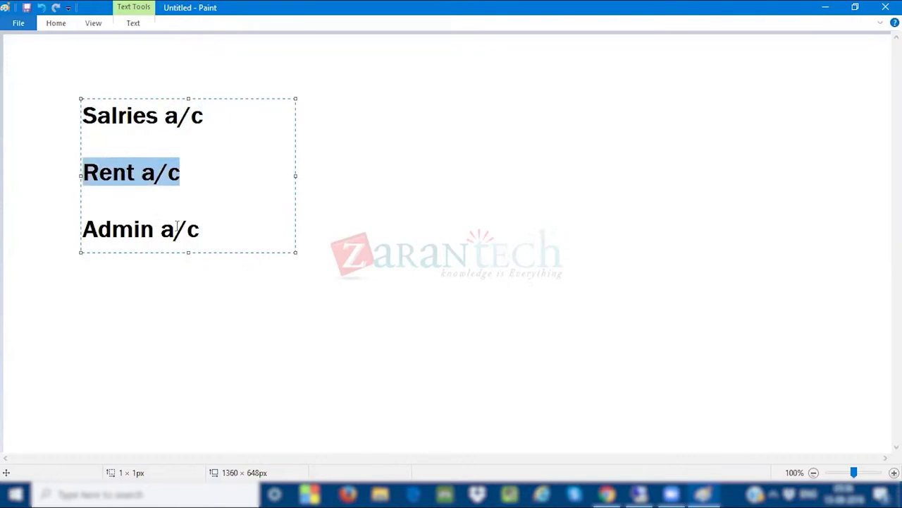
drag(223, 233, 58, 219)
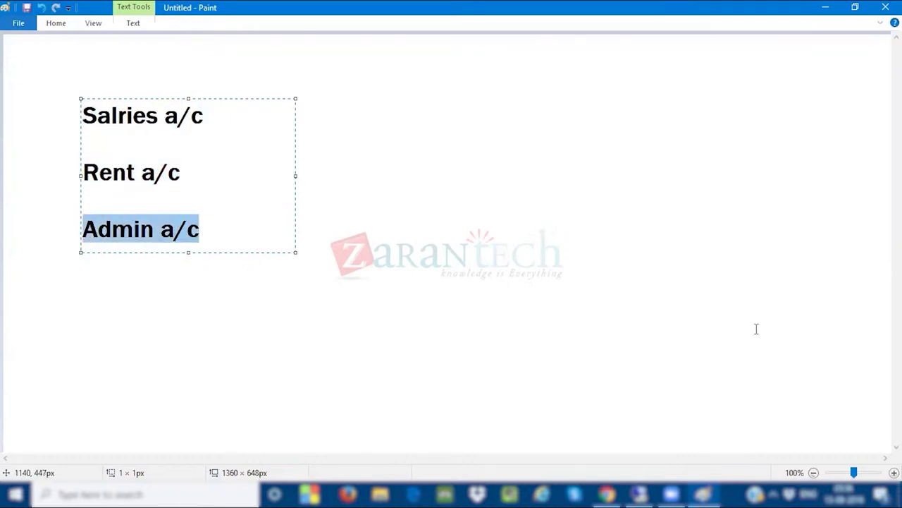
Step: Add the separate text "Migration a/c" to the right of the expense account list
click(440, 108)
click(440, 108)
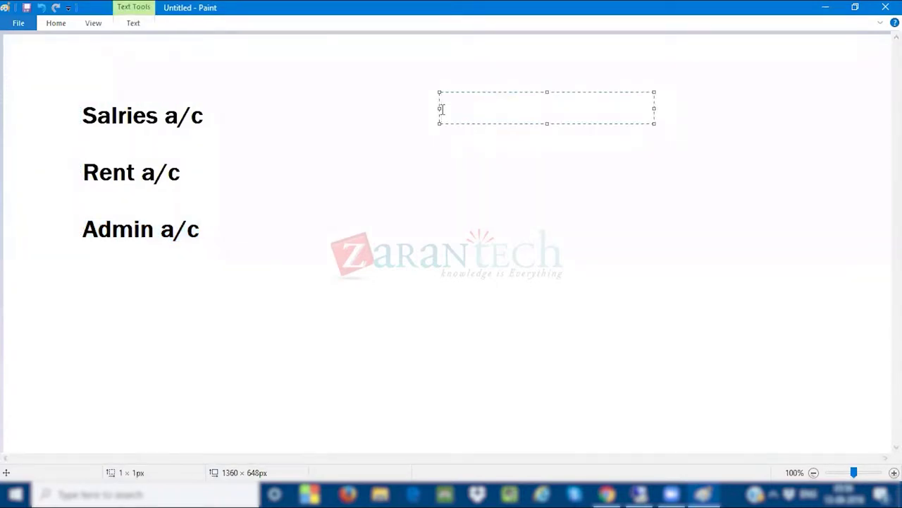
text(Migration )
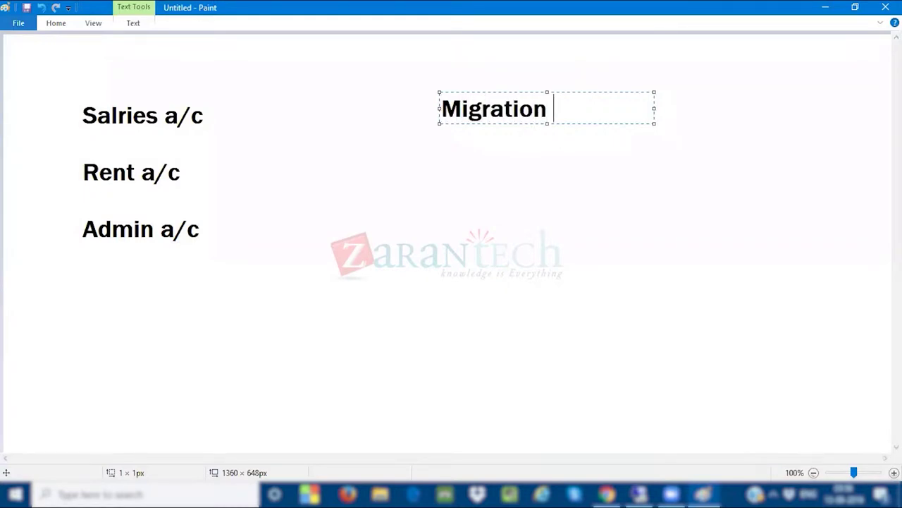
text(a/c)
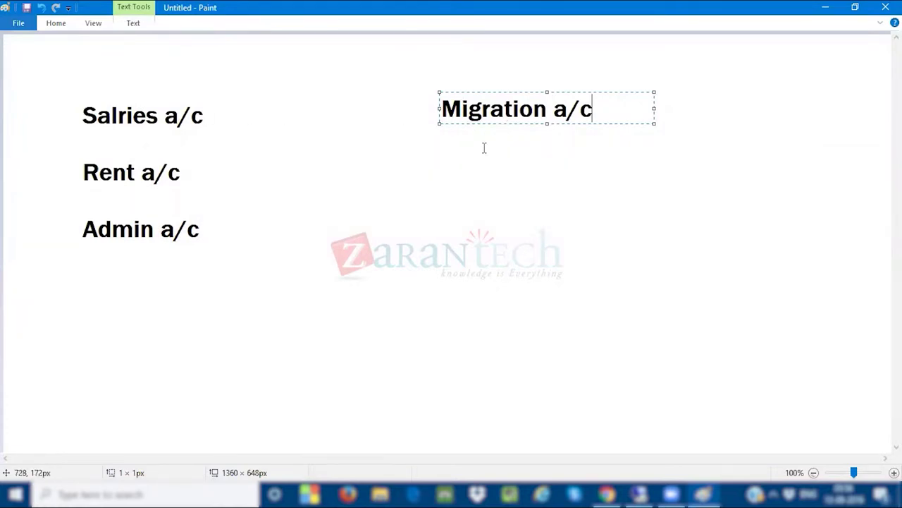
Step: Add a text block below "Migration a/c" reading "Salaries a/c", with a second line starting with the migration account
click(440, 154)
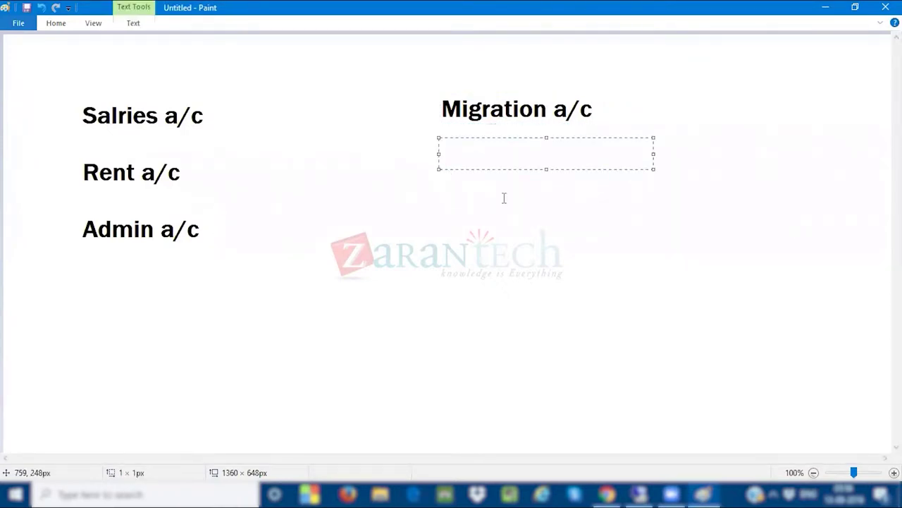
text(Sala)
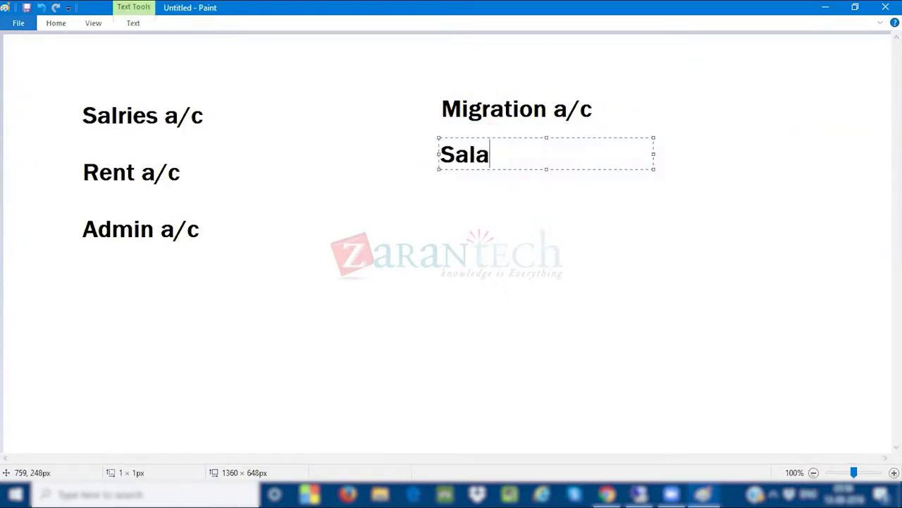
text(ries a/c)
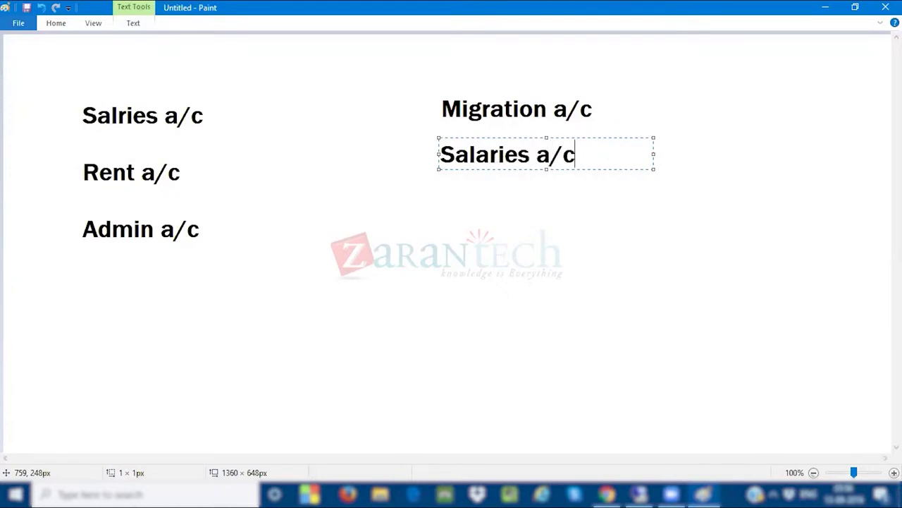
key(Return)
text(Migrat)
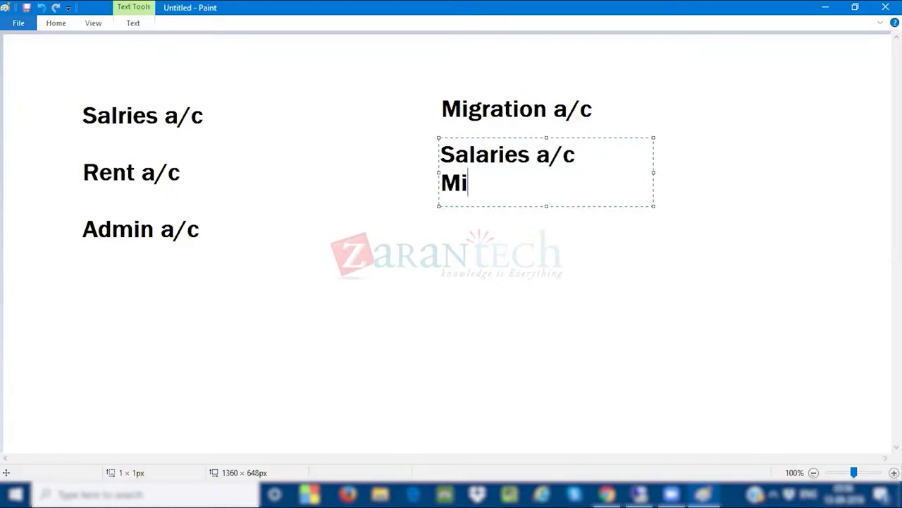